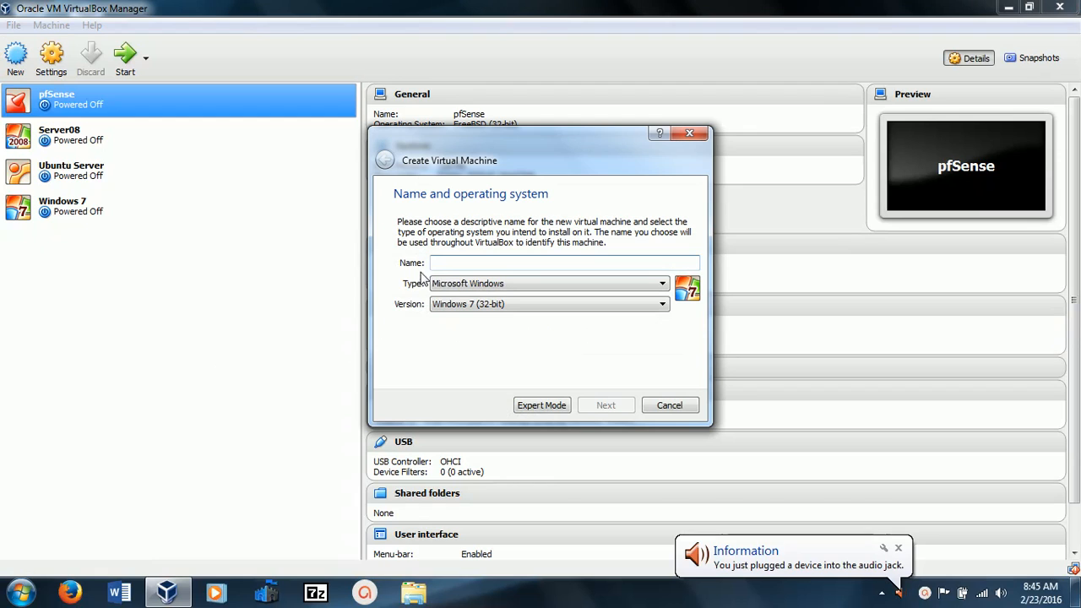
# - Name the new virtual machine "Ubuntu Desktop" as Linux, Ubuntu (32-bit), and accept the 768 MB memory size
pyautogui.write('Ubuntu')
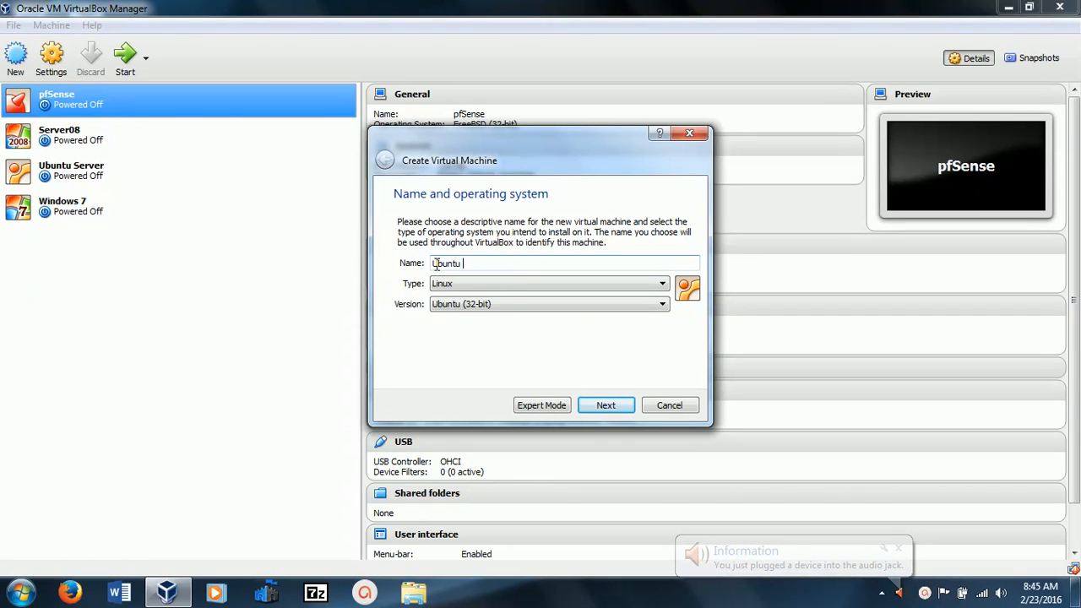
pyautogui.write(' Desktop')
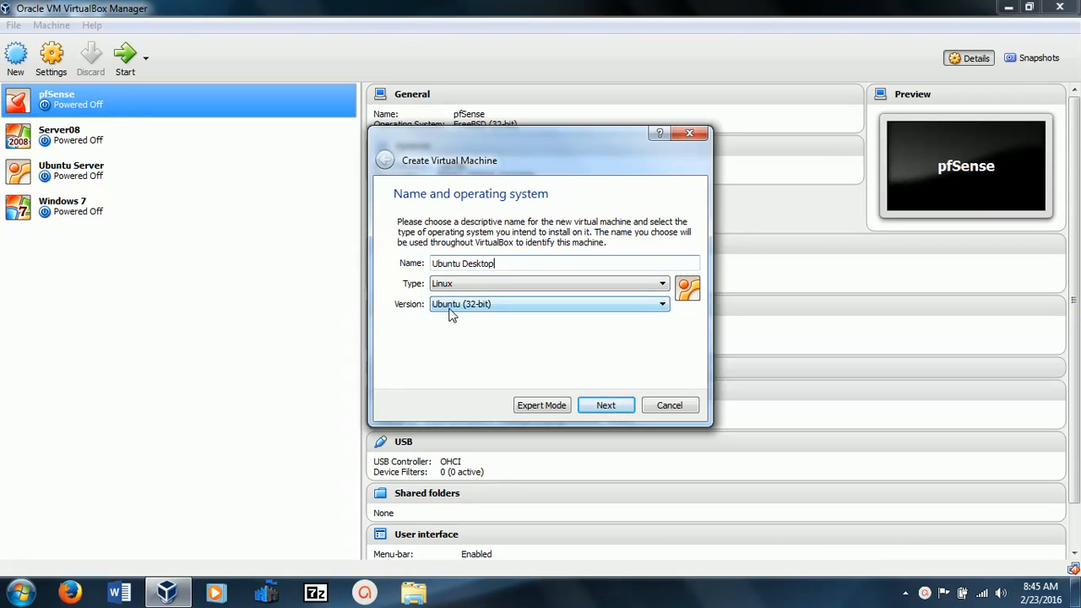
pyautogui.click(606, 406)
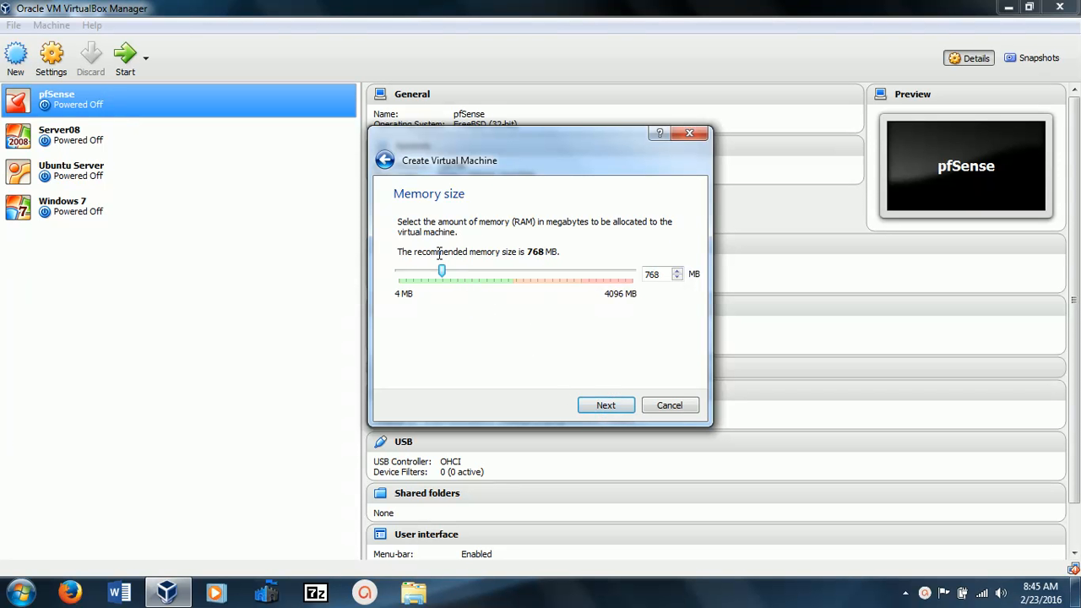
pyautogui.click(606, 406)
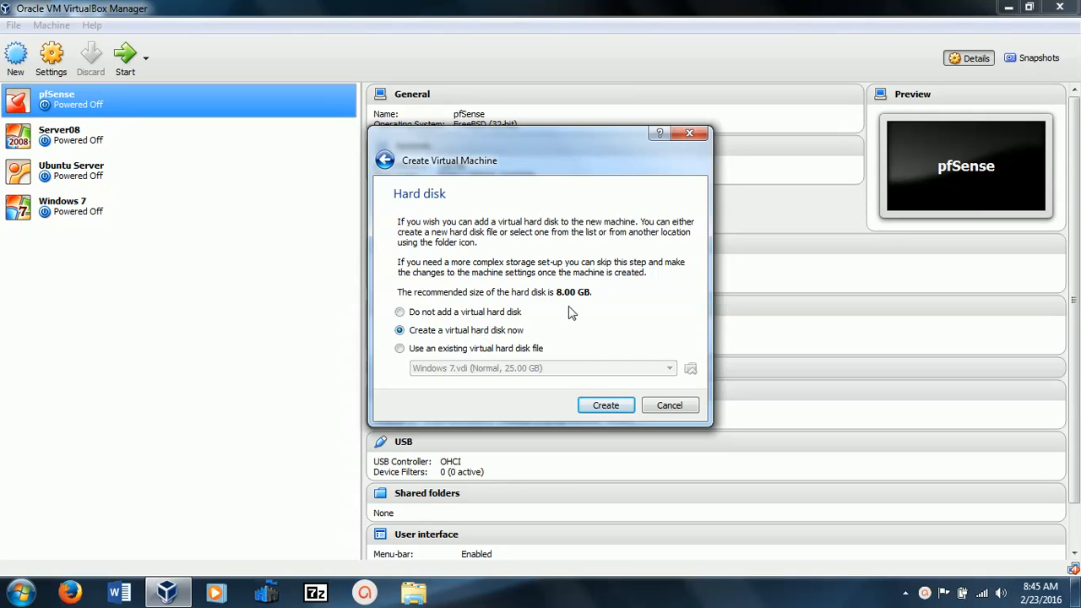
# - Create a dynamically allocated 8.00 GB VDI virtual hard disk named Ubuntu Desktop for the new machine
pyautogui.click(601, 406)
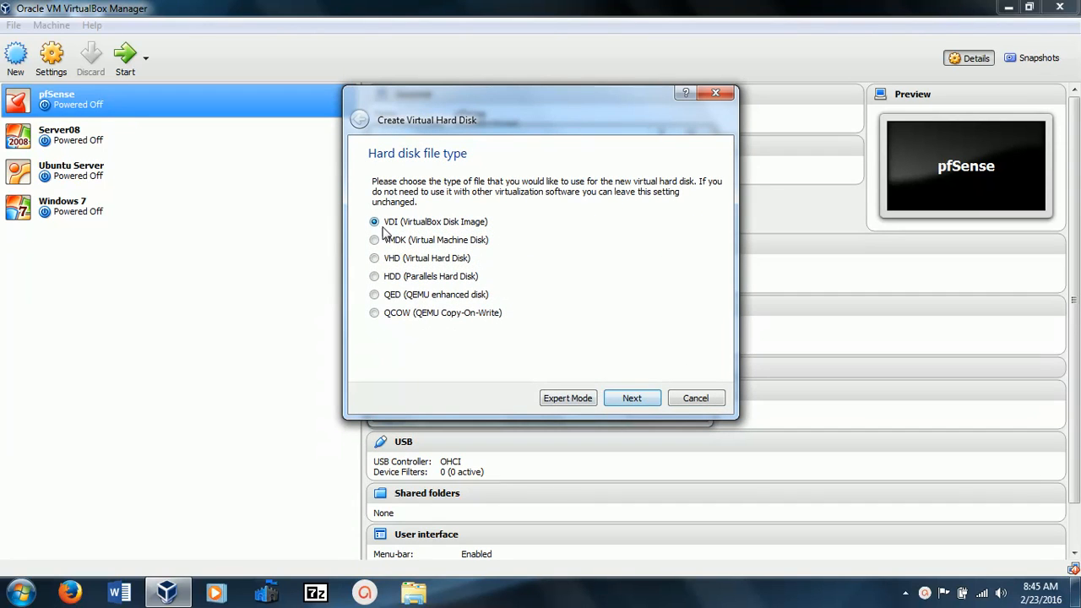
pyautogui.click(629, 404)
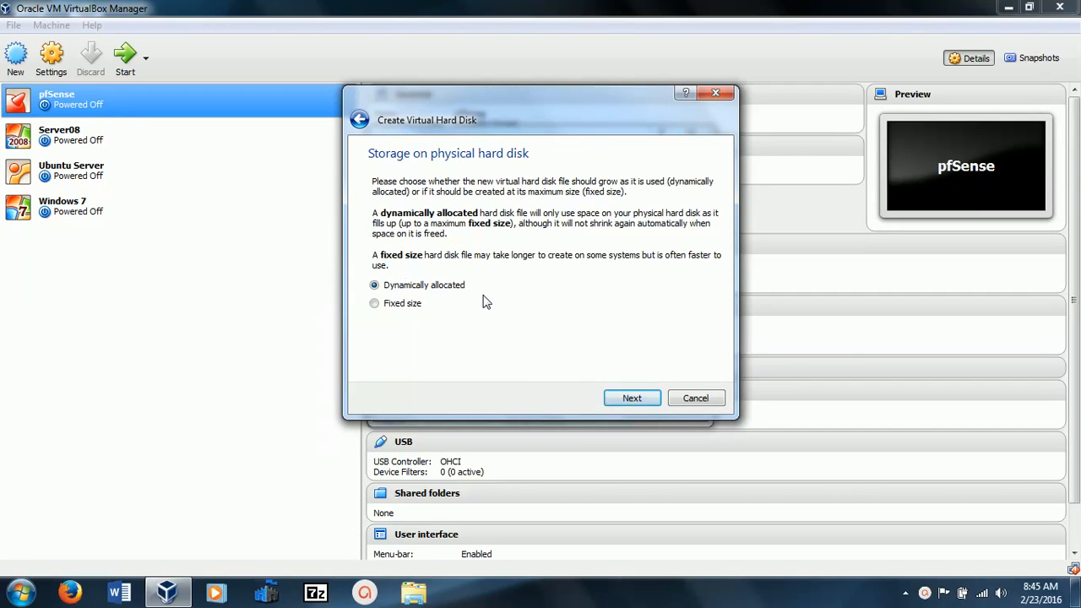
pyautogui.click(631, 401)
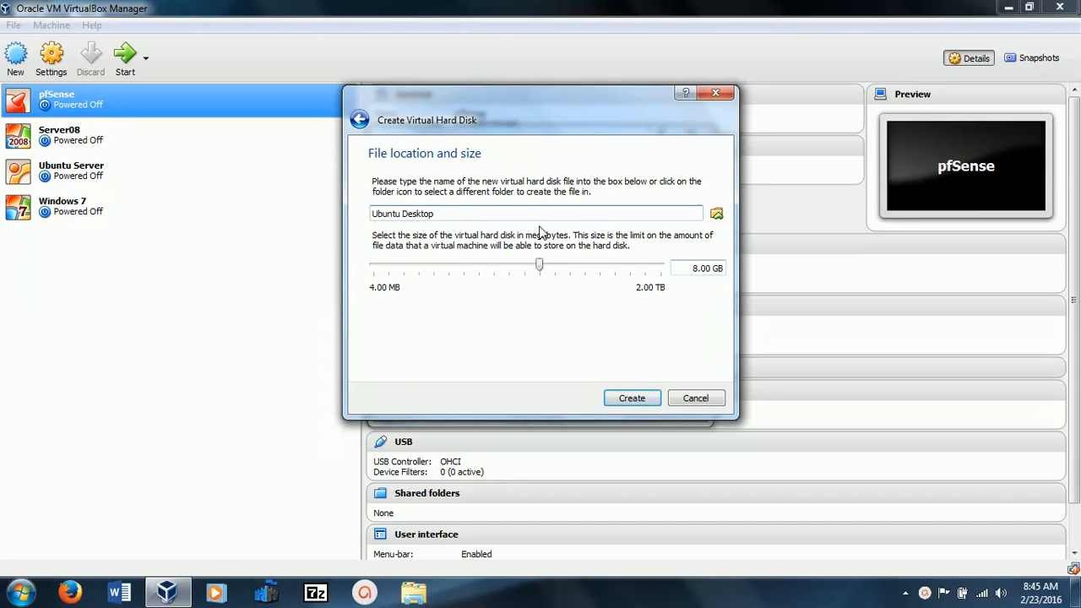
pyautogui.click(634, 398)
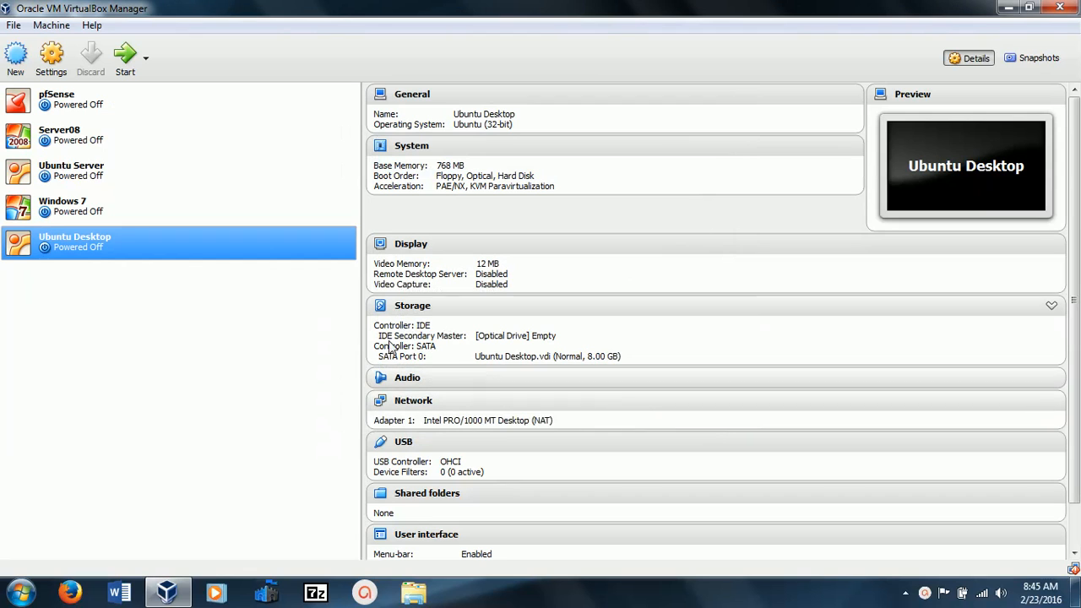
# - In the Ubuntu Desktop machine's settings, attach network Adapter 1 to Internal Network
pyautogui.rightClick(101, 252)
pyautogui.click(118, 260)
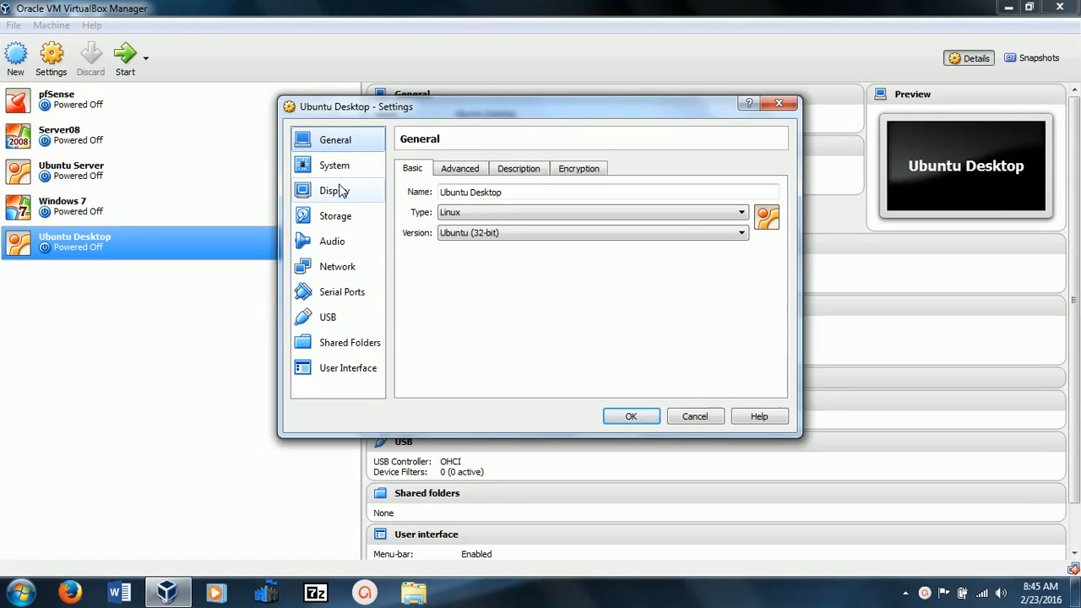
pyautogui.click(341, 269)
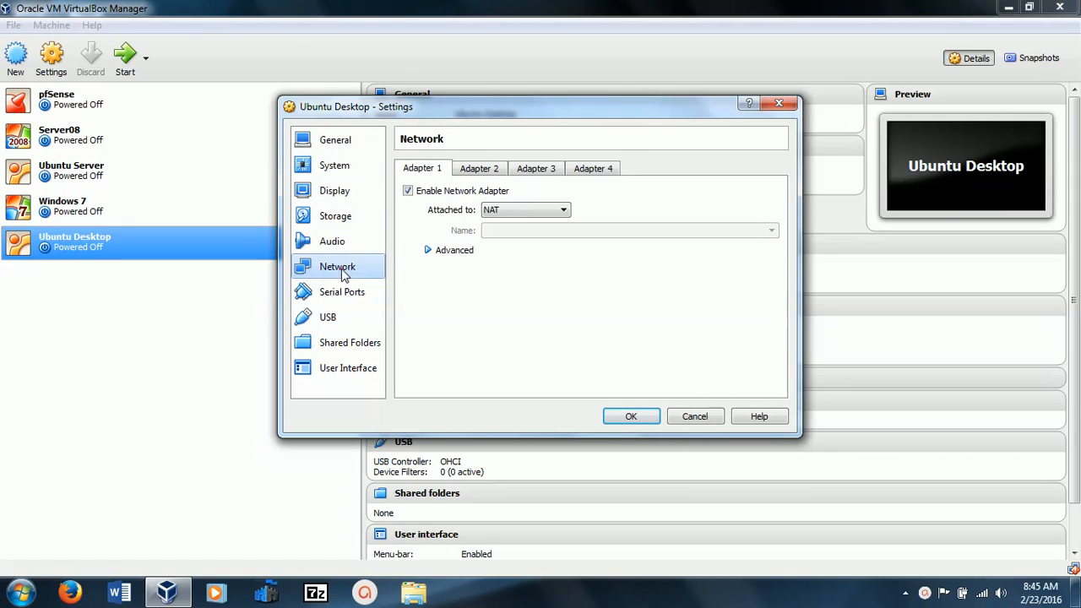
pyautogui.click(564, 211)
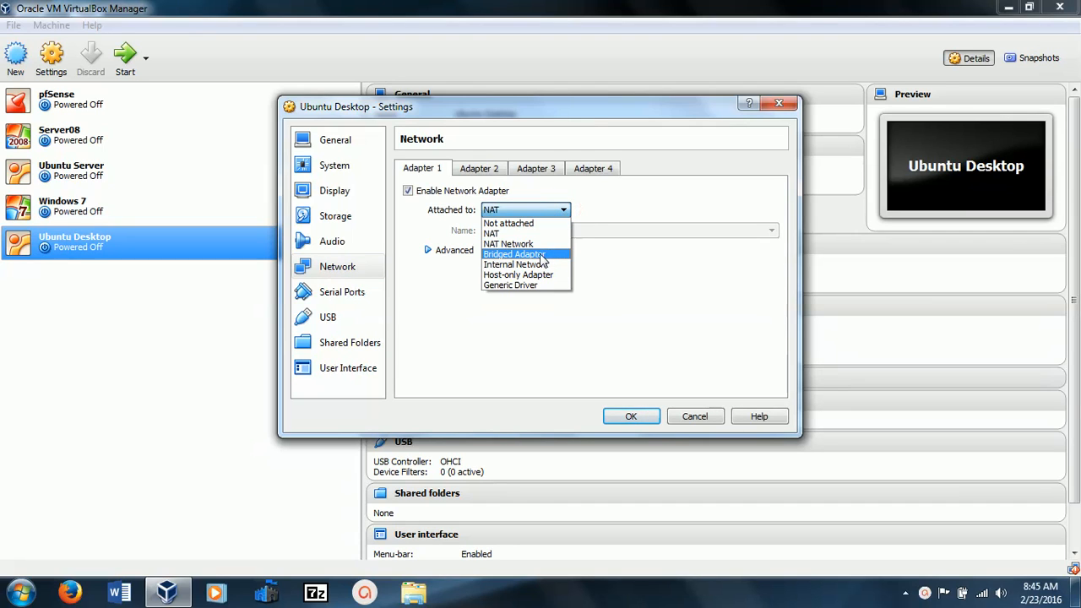
pyautogui.click(537, 264)
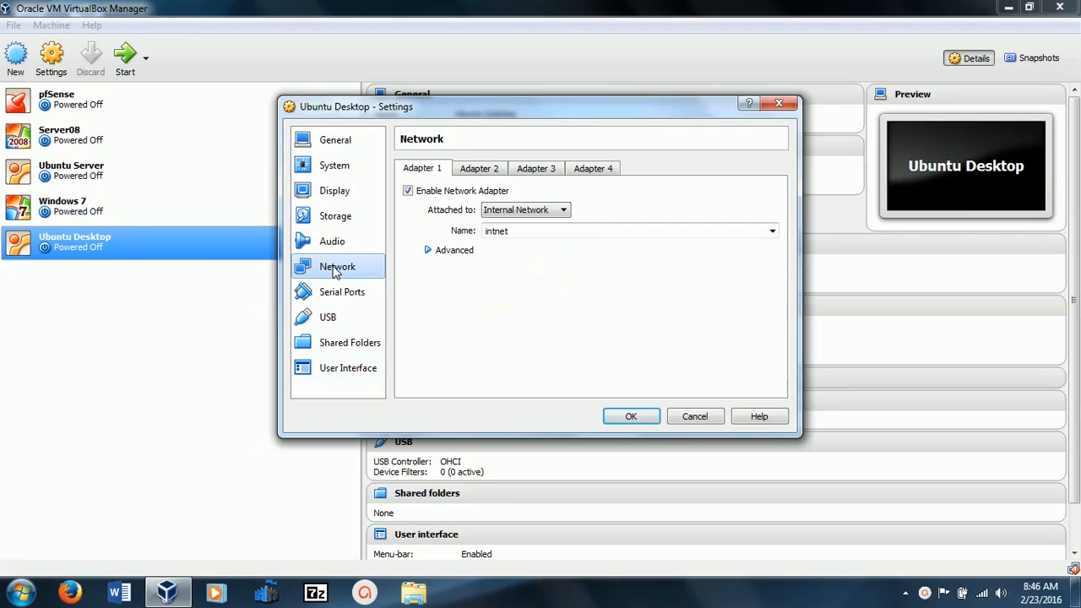
# - Load ubuntu-14.04.3-desktop-i386.iso into the machine's empty IDE optical drive and save the settings
pyautogui.click(336, 192)
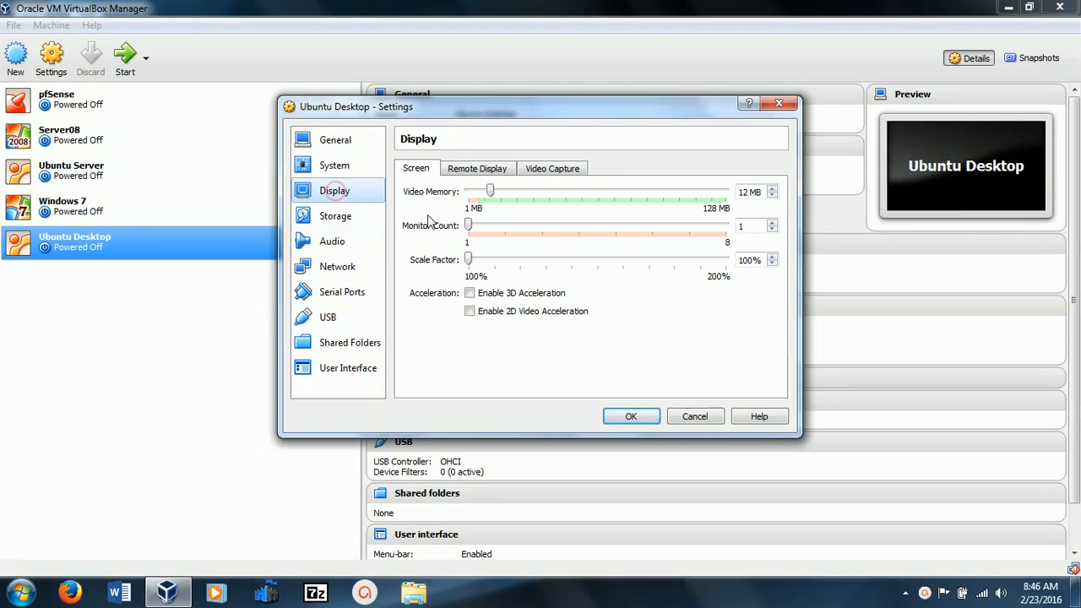
pyautogui.click(335, 216)
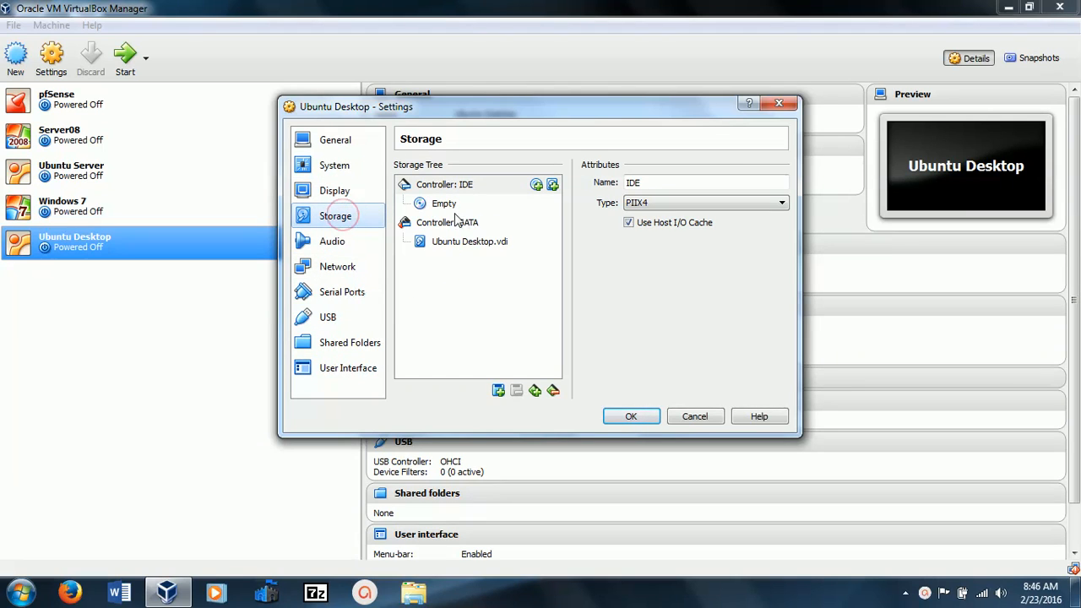
pyautogui.click(445, 210)
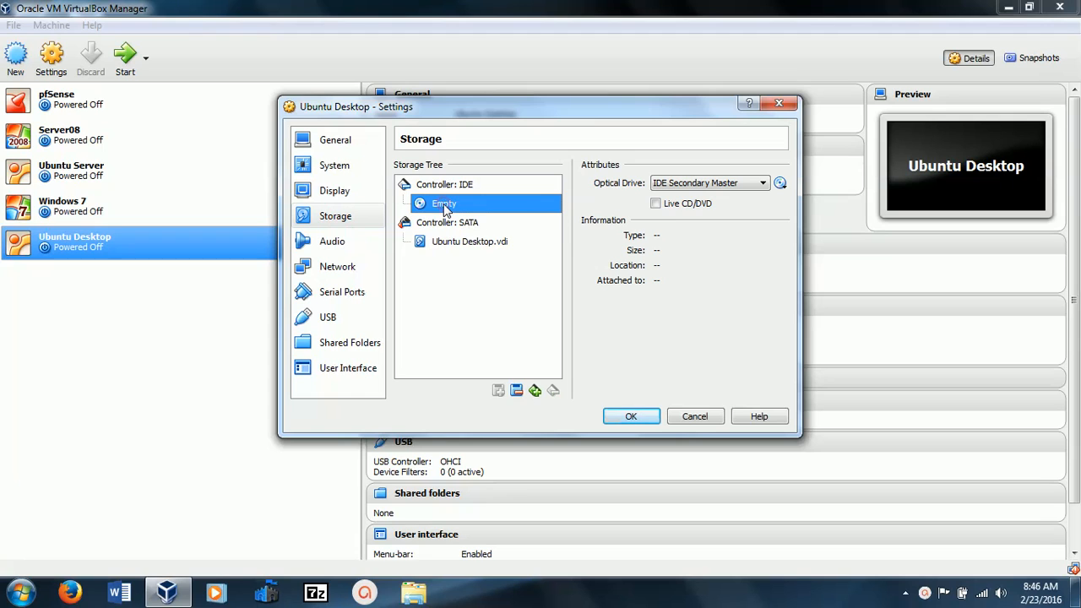
pyautogui.click(780, 183)
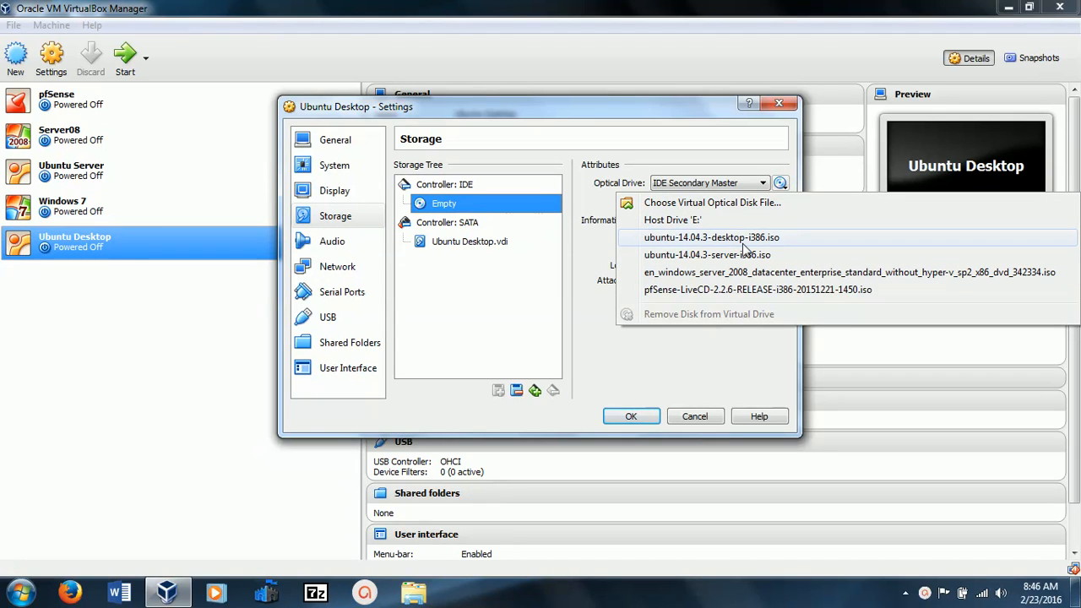
pyautogui.click(733, 240)
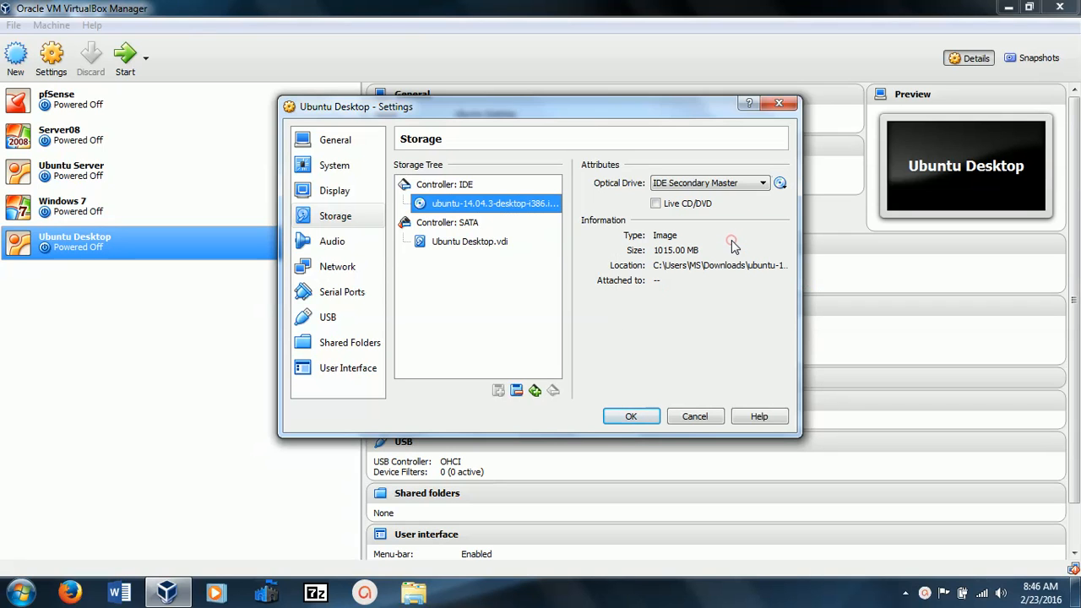
pyautogui.click(632, 417)
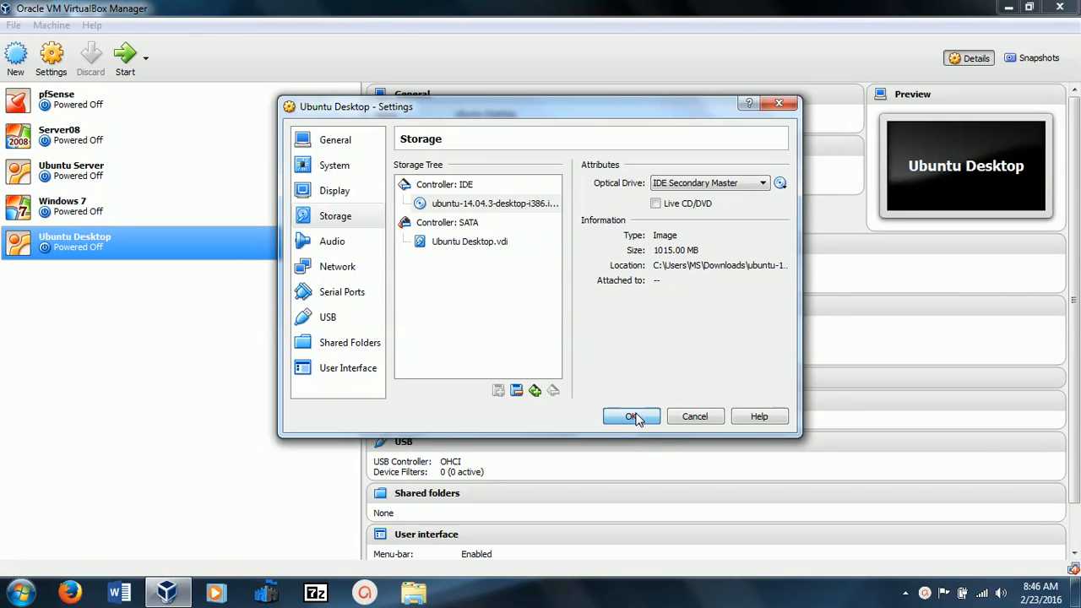
# - Start the Ubuntu Desktop virtual machine
pyautogui.rightClick(85, 247)
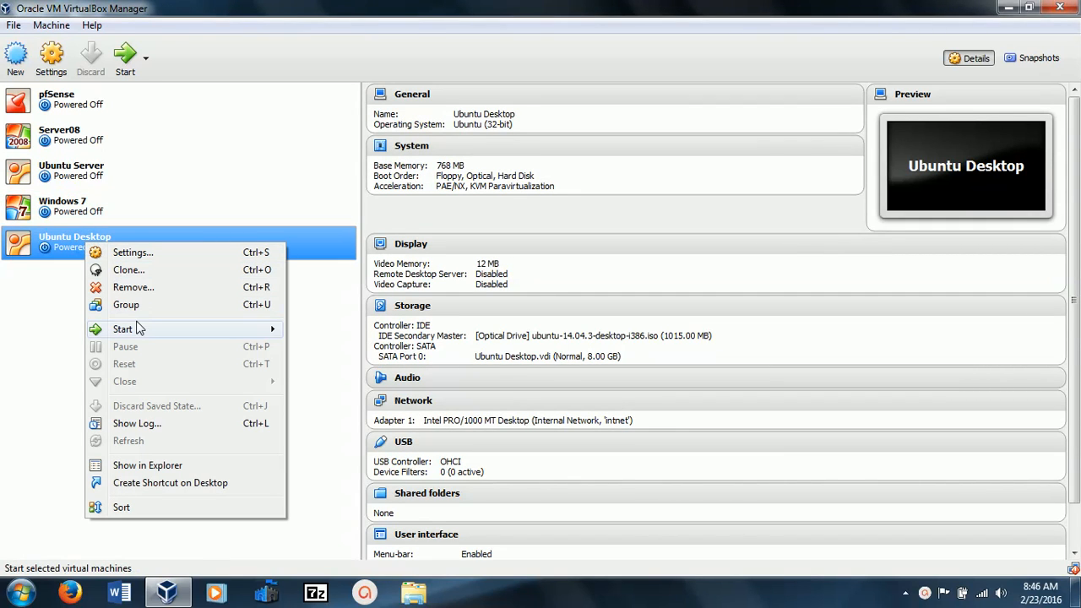
pyautogui.moveTo(132, 330)
pyautogui.click(328, 334)
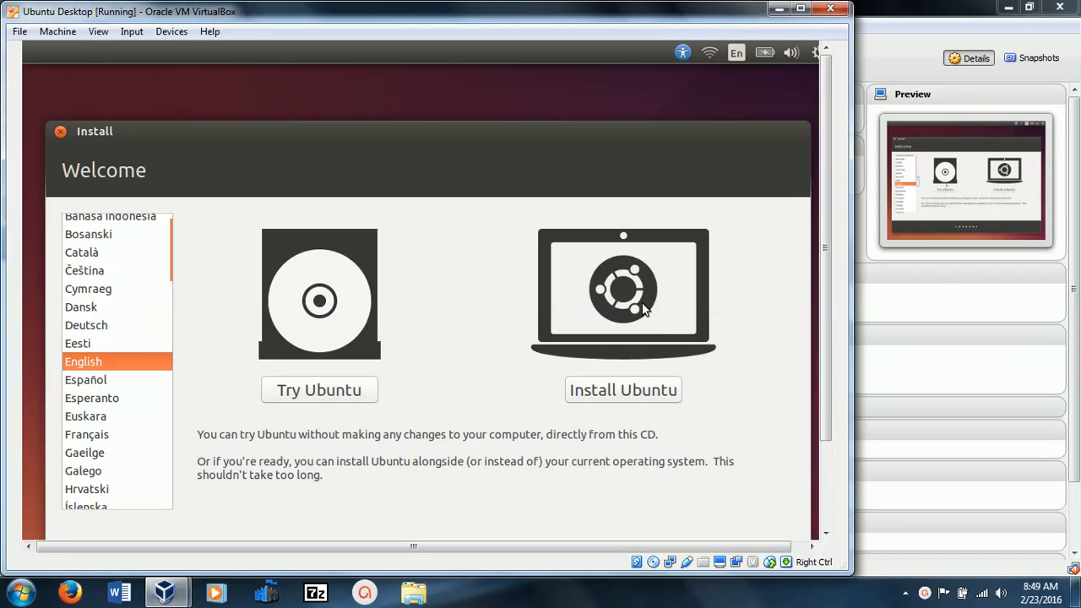
# - Choose to install Ubuntu in English with the disk erased, and approve writing the partition changes to disk
pyautogui.click(619, 393)
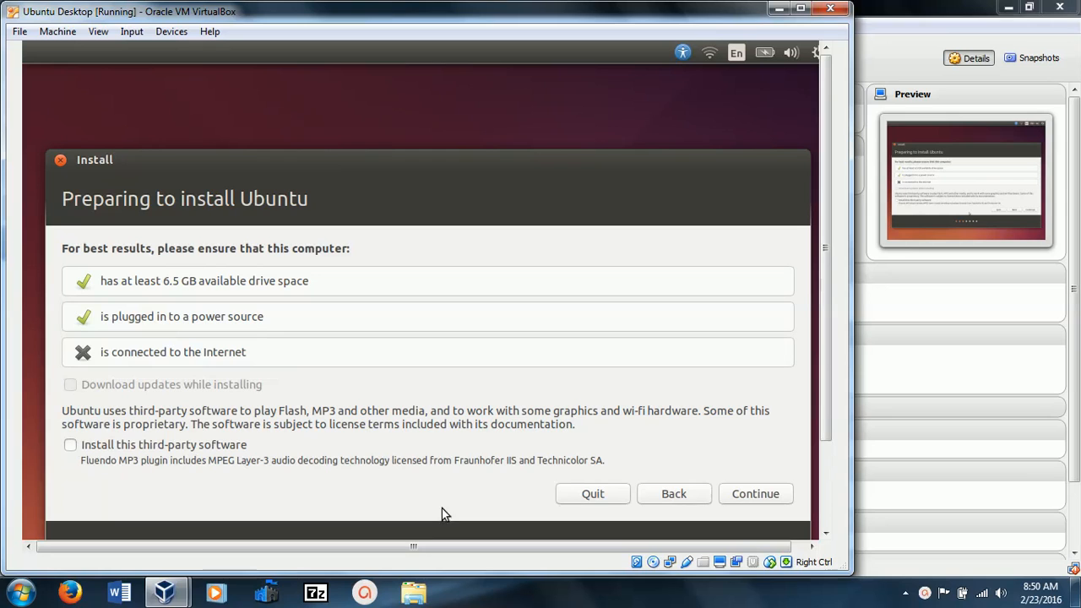
pyautogui.click(758, 496)
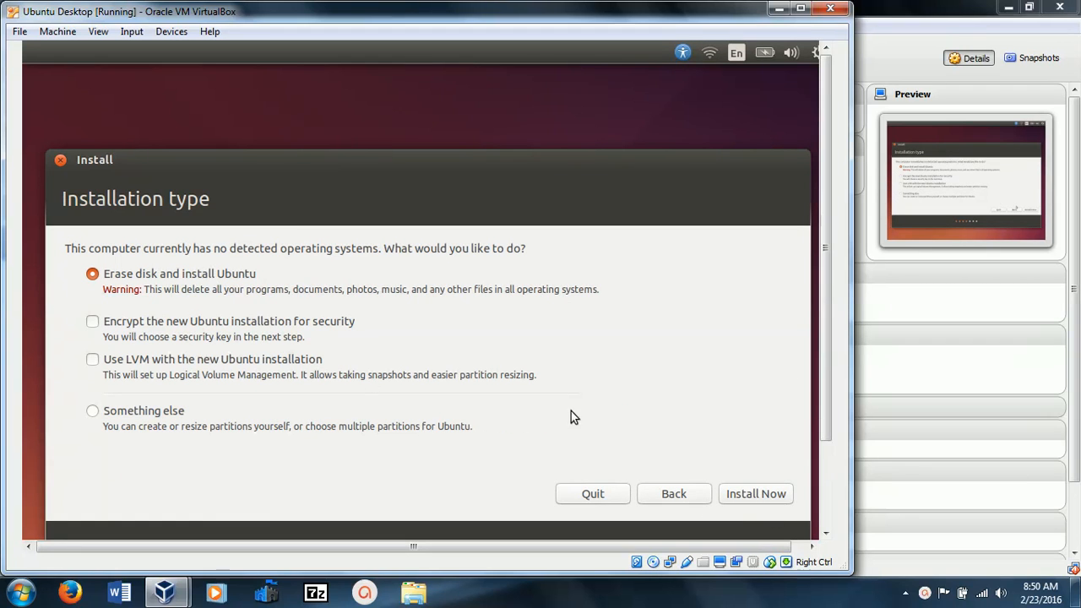
pyautogui.click(770, 496)
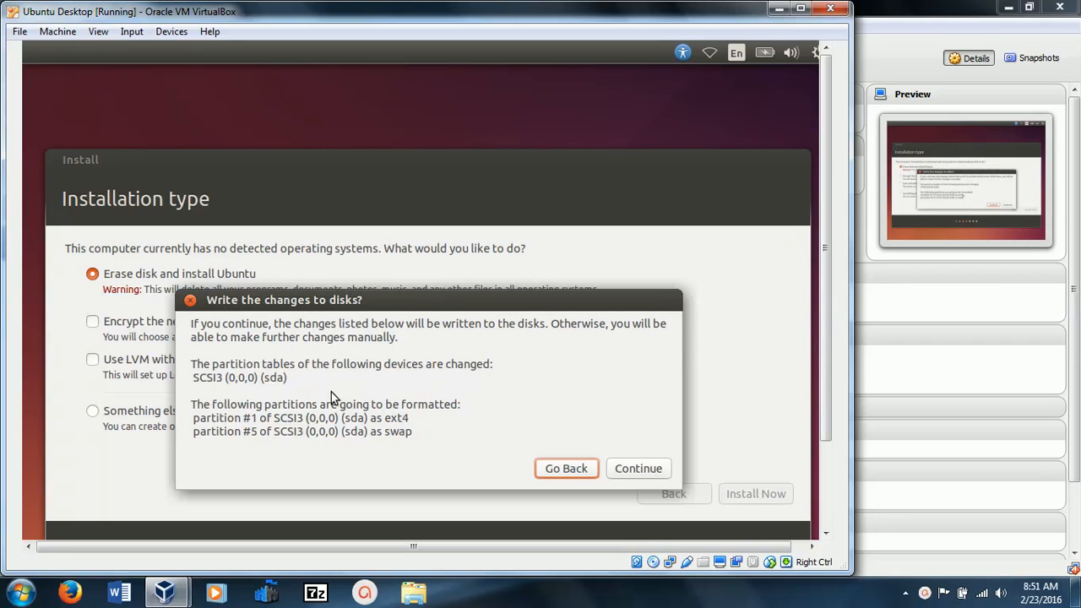
pyautogui.click(648, 472)
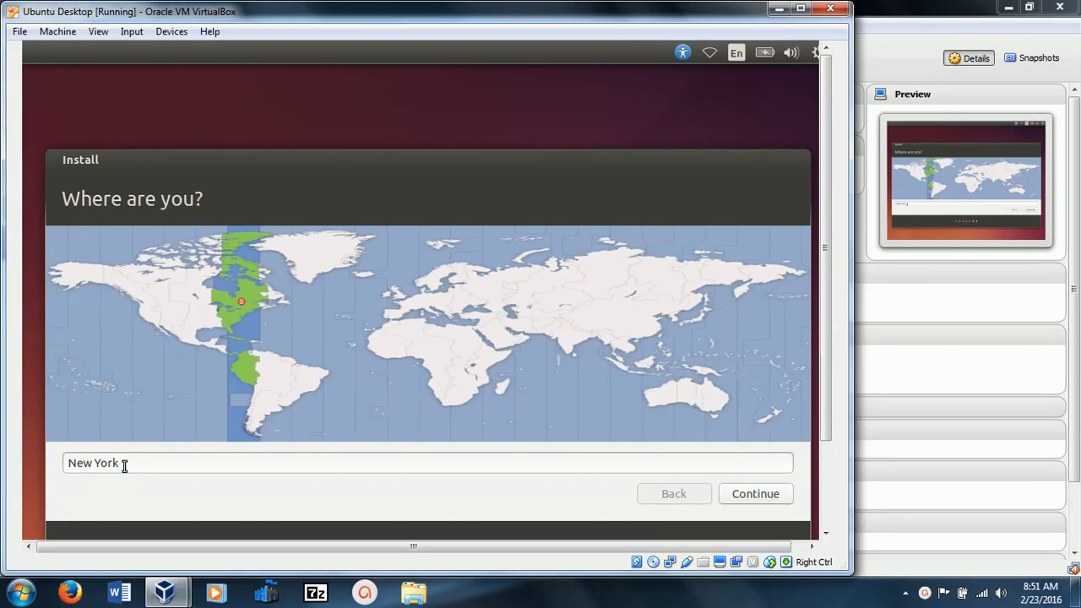
# - Set the installation's location to North Carolina and continue to the keyboard layout
pyautogui.tripleClick(124, 465)
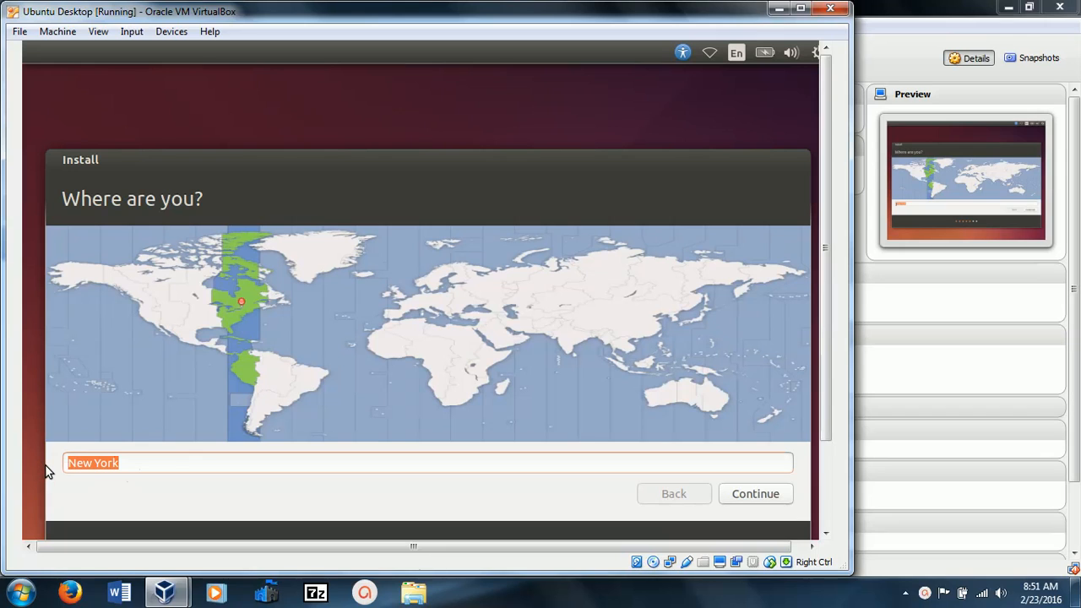
pyautogui.write('Not')
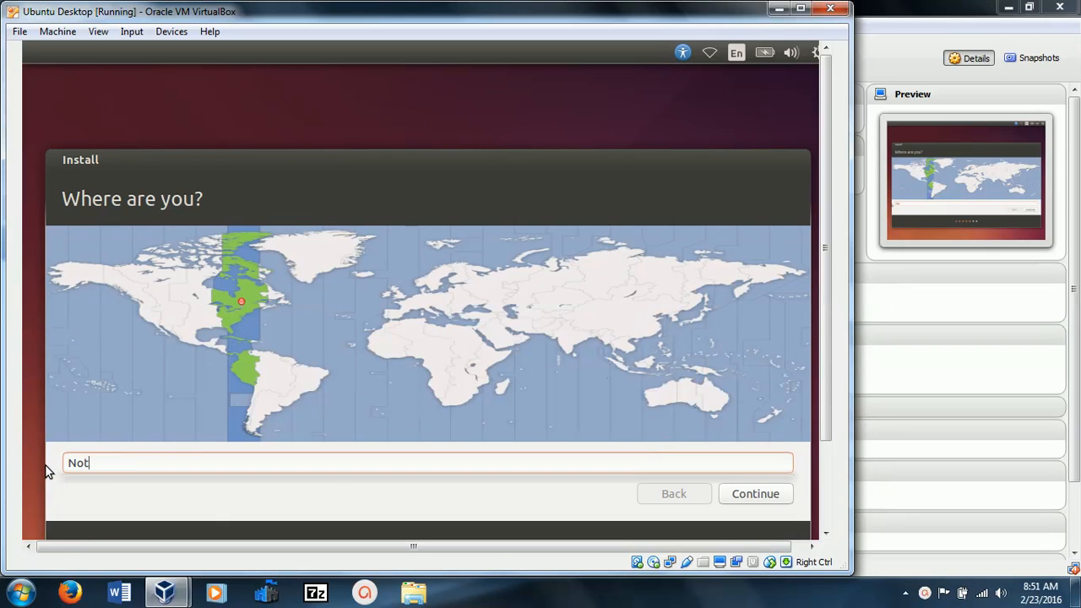
pyautogui.write('th')
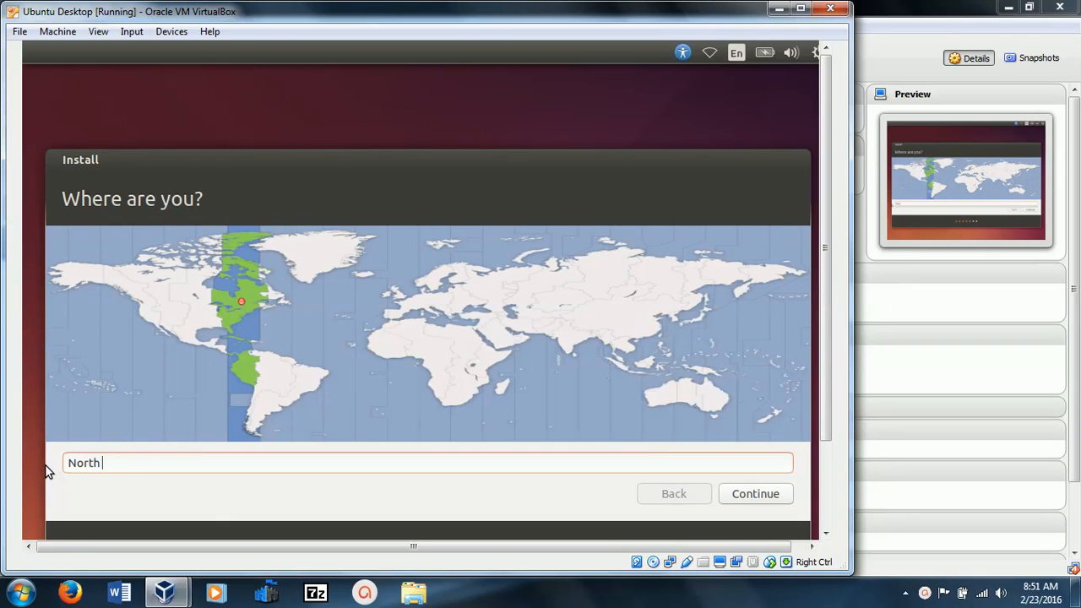
pyautogui.write(' Carolina')
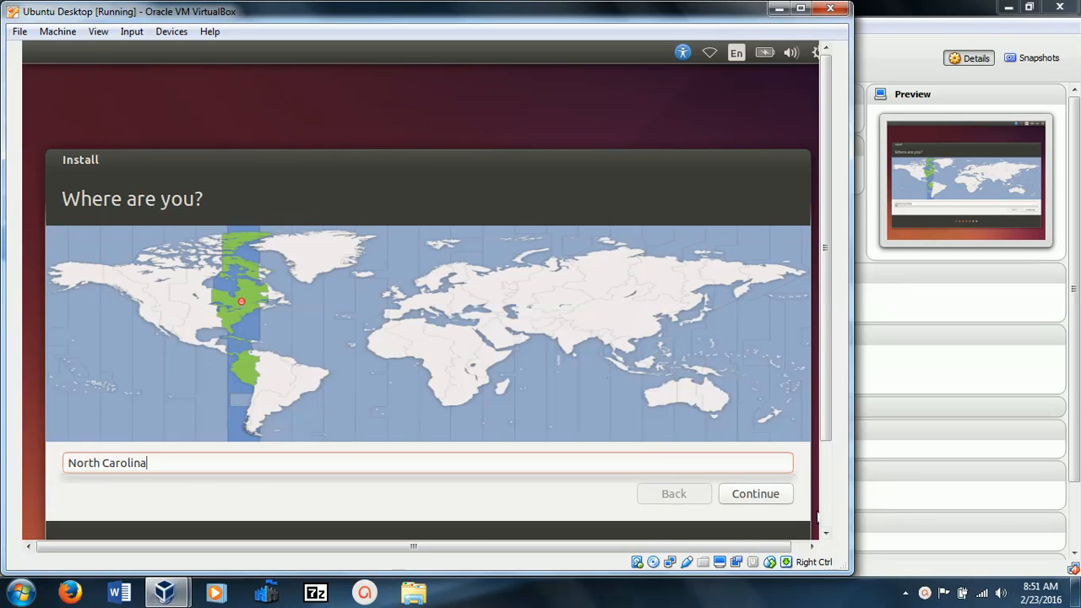
pyautogui.click(761, 496)
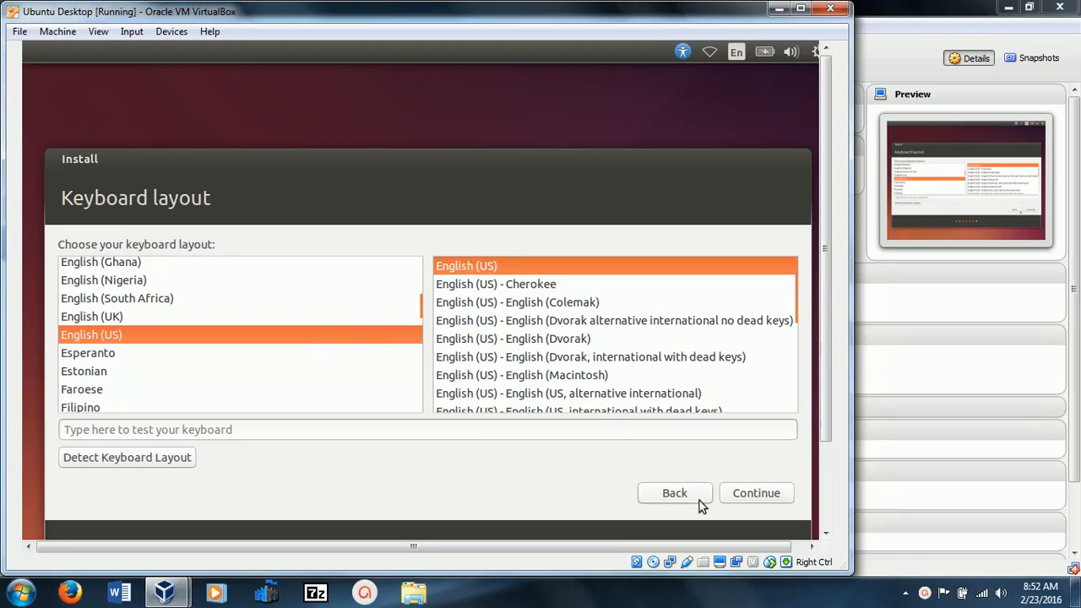
# - Accept the English (US) keyboard layout and proceed to the user account details
pyautogui.click(761, 494)
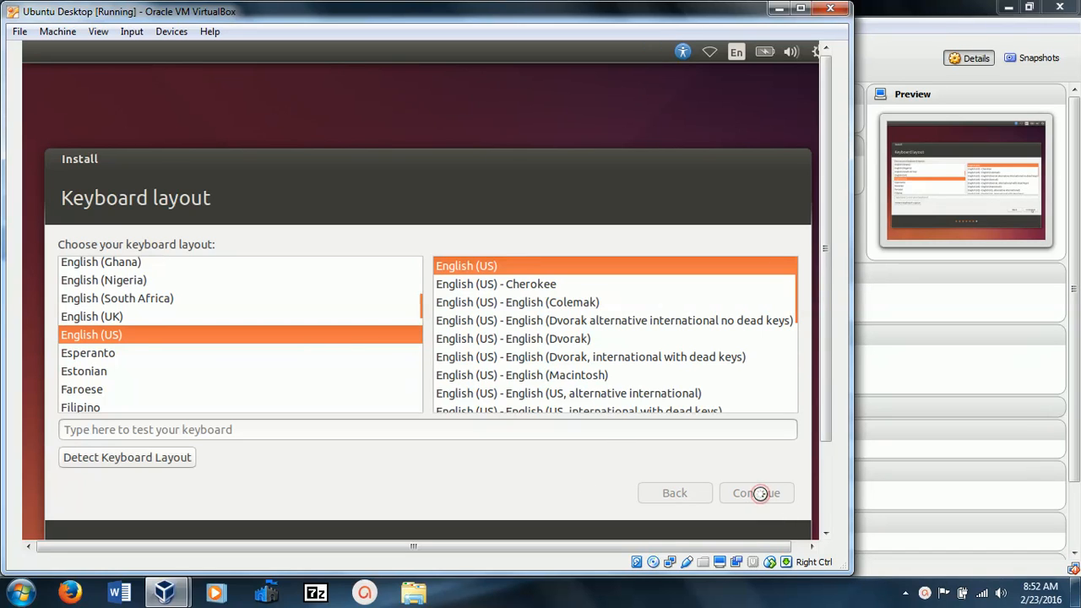
pyautogui.click(826, 534)
pyautogui.click(826, 533)
pyautogui.click(826, 534)
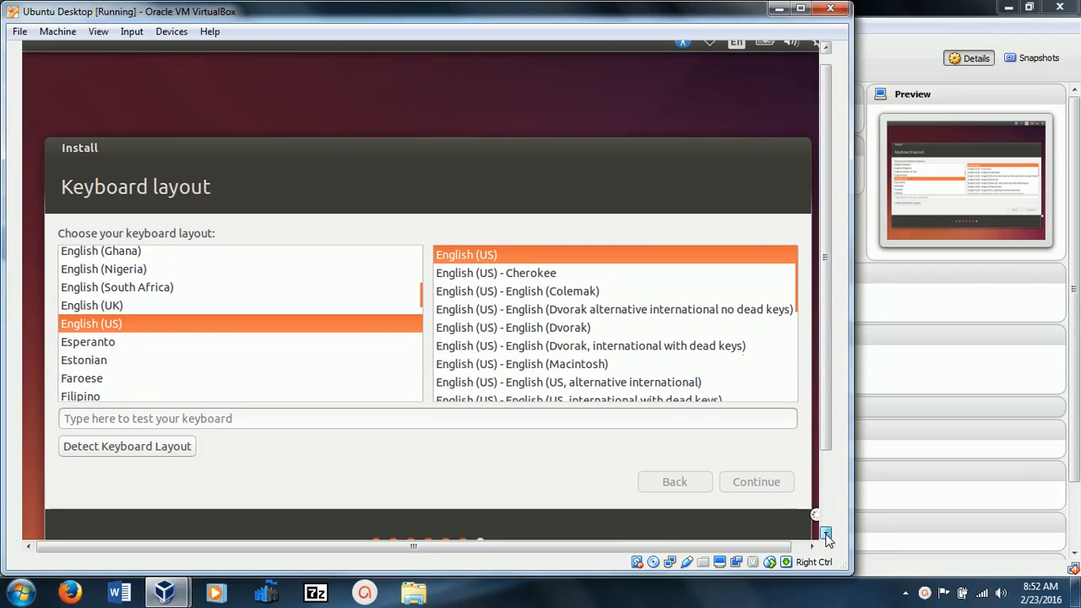
pyautogui.click(826, 534)
pyautogui.click(826, 535)
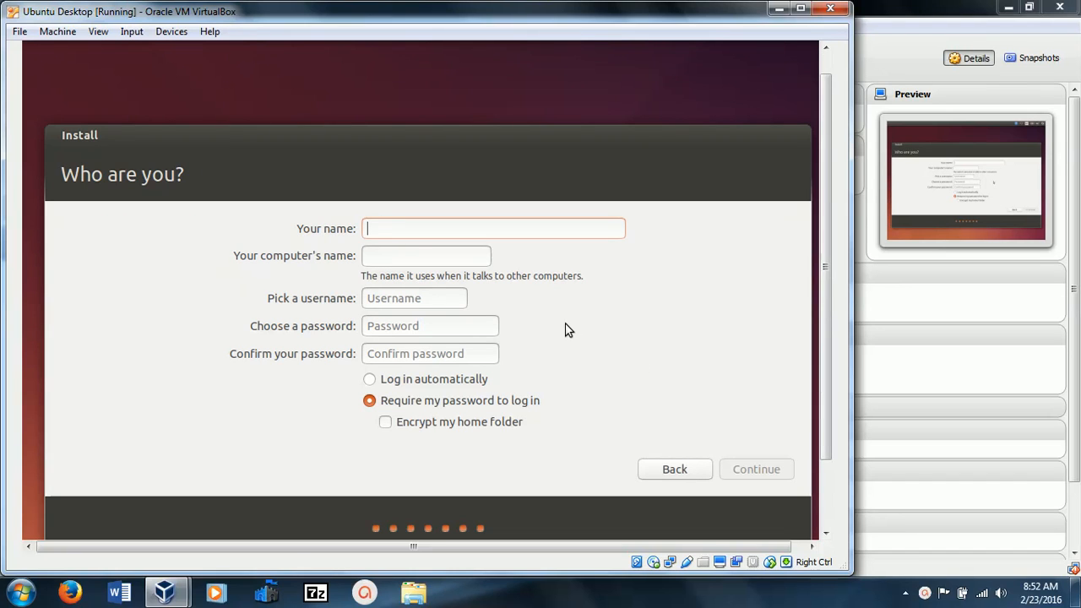
# - Enter the user's name in the installer's account details and choose an account password
pyautogui.write('Matthew')
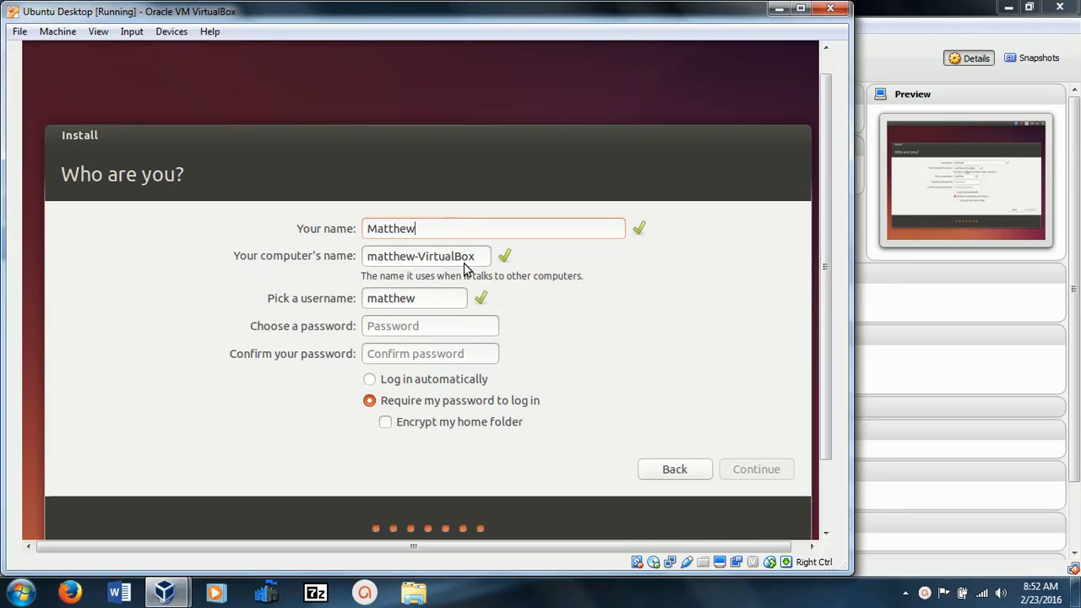
pyautogui.click(407, 331)
pyautogui.write('•••')
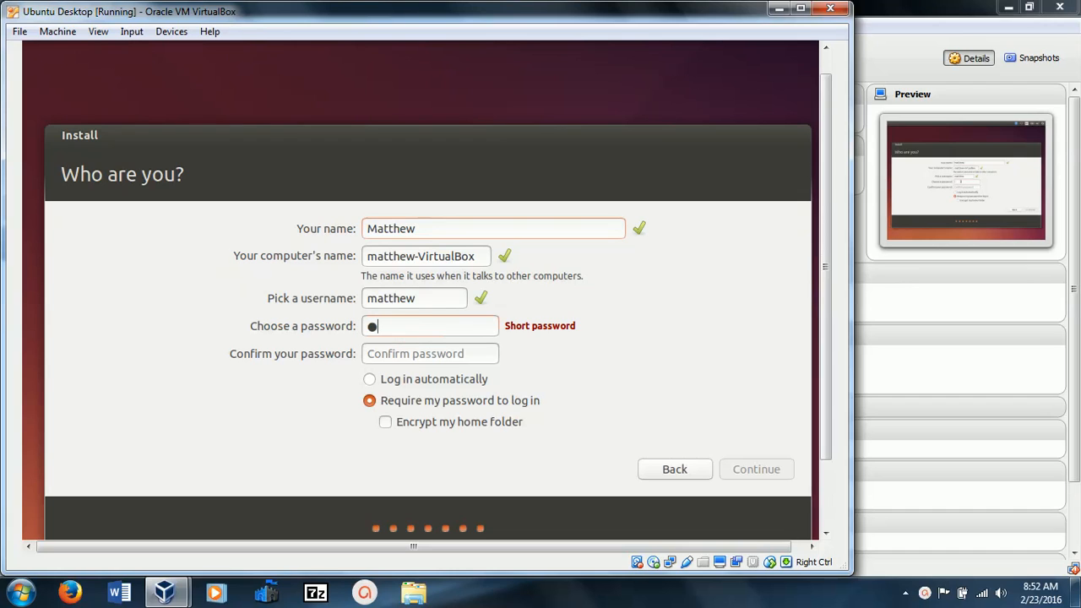
pyautogui.write('••')
pyautogui.press('BackSpace')
pyautogui.press('BackSpace')
pyautogui.press('BackSpace')
pyautogui.press('BackSpace')
pyautogui.press('BackSpace')
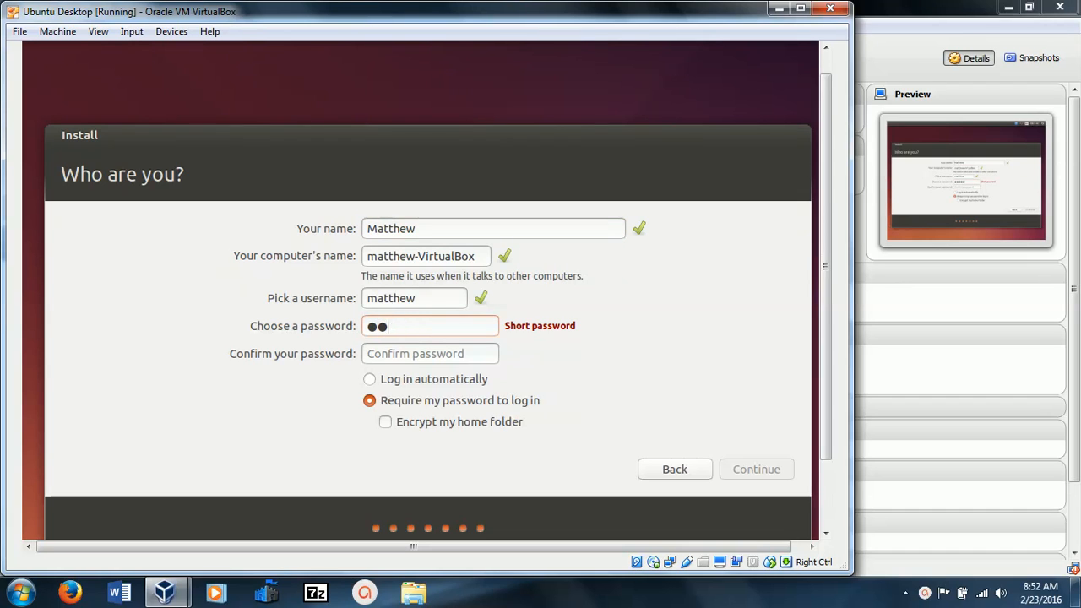
pyautogui.write('•••••')
# - Confirm the account password and continue to let the Ubuntu installation run
pyautogui.press('Tab')
pyautogui.write('•')
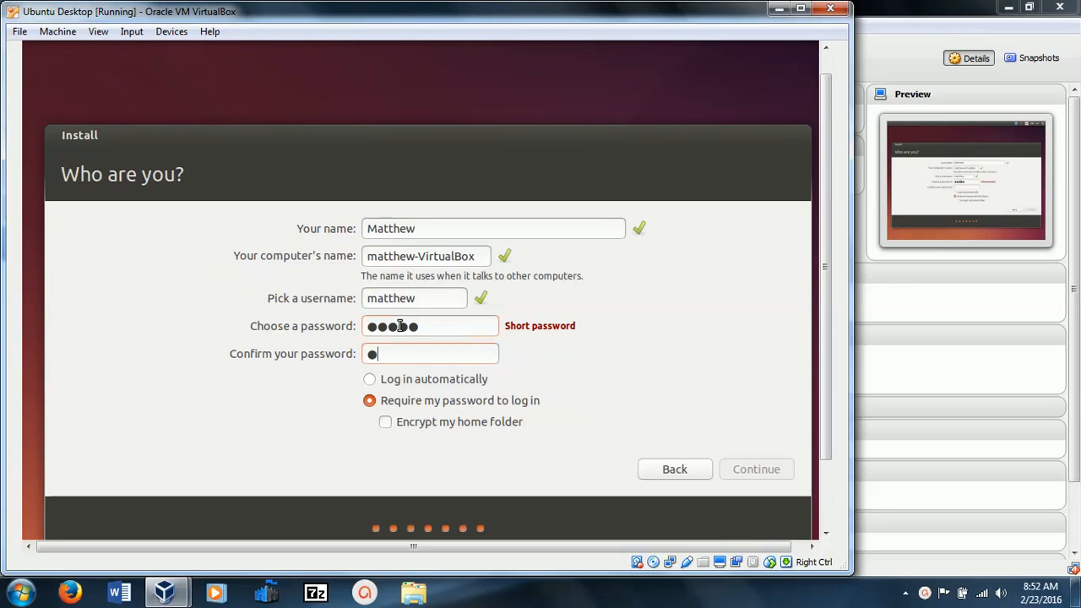
pyautogui.write('••••')
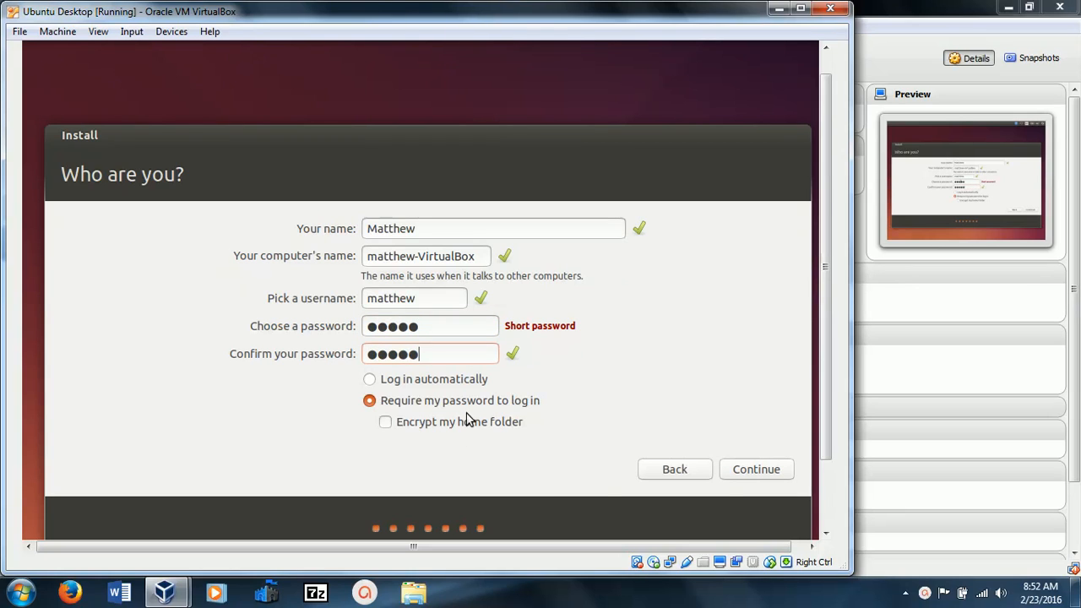
pyautogui.click(766, 471)
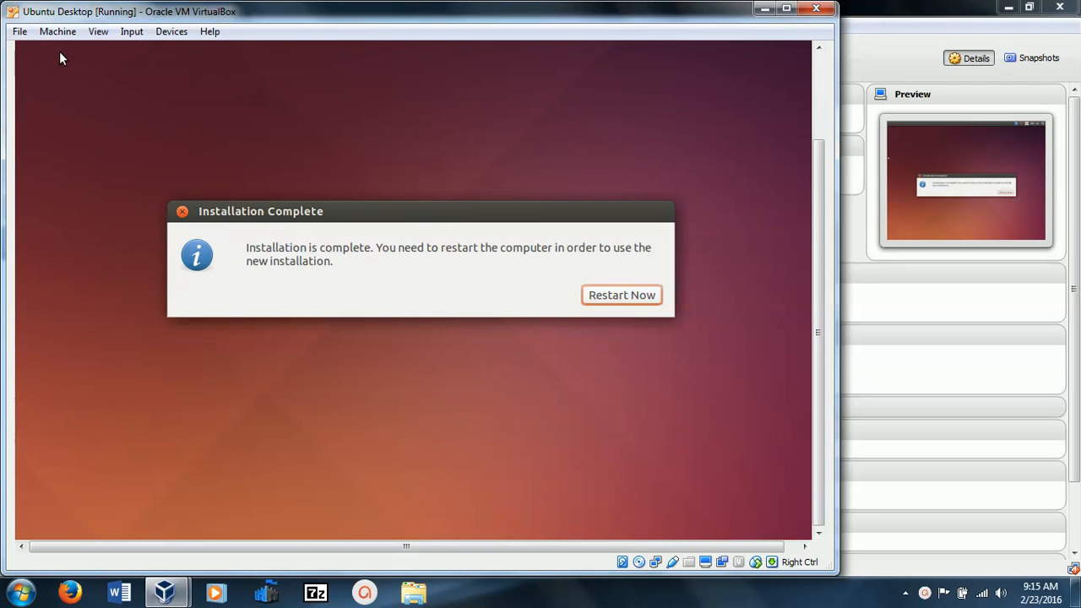
# - Start the pfSense virtual machine with a normal start and let it boot
pyautogui.moveTo(384, 12); pyautogui.dragTo(618, 111)
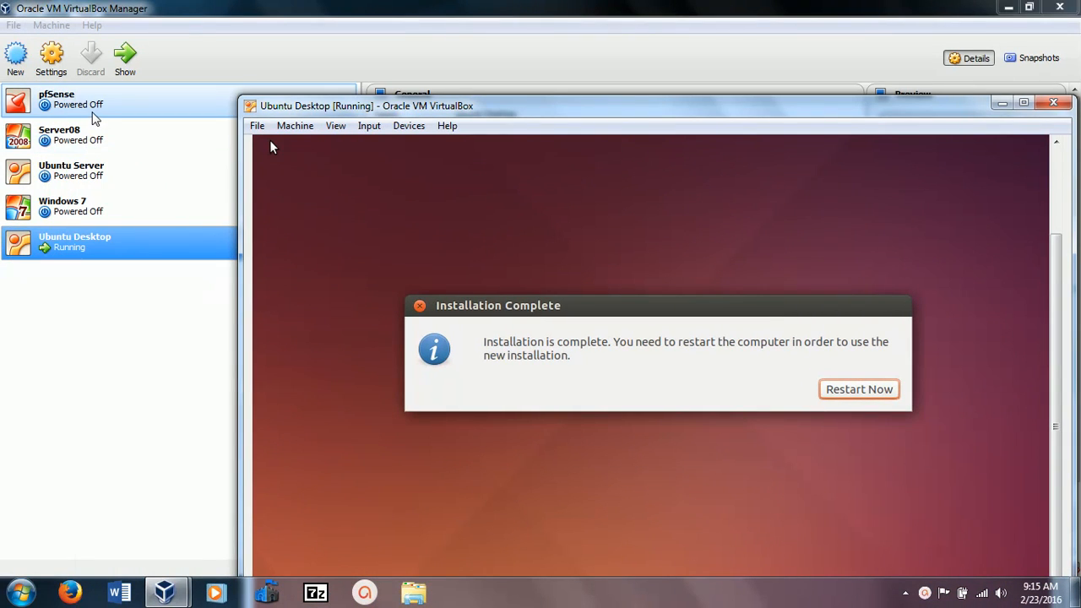
pyautogui.click(93, 114)
pyautogui.rightClick(91, 105)
pyautogui.moveTo(138, 198)
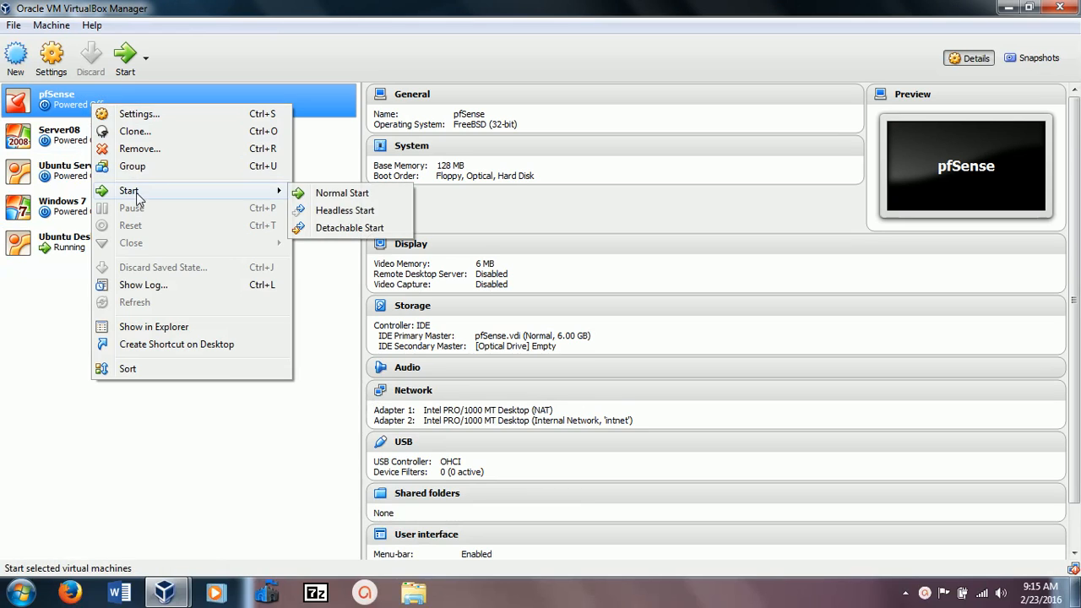
pyautogui.click(345, 194)
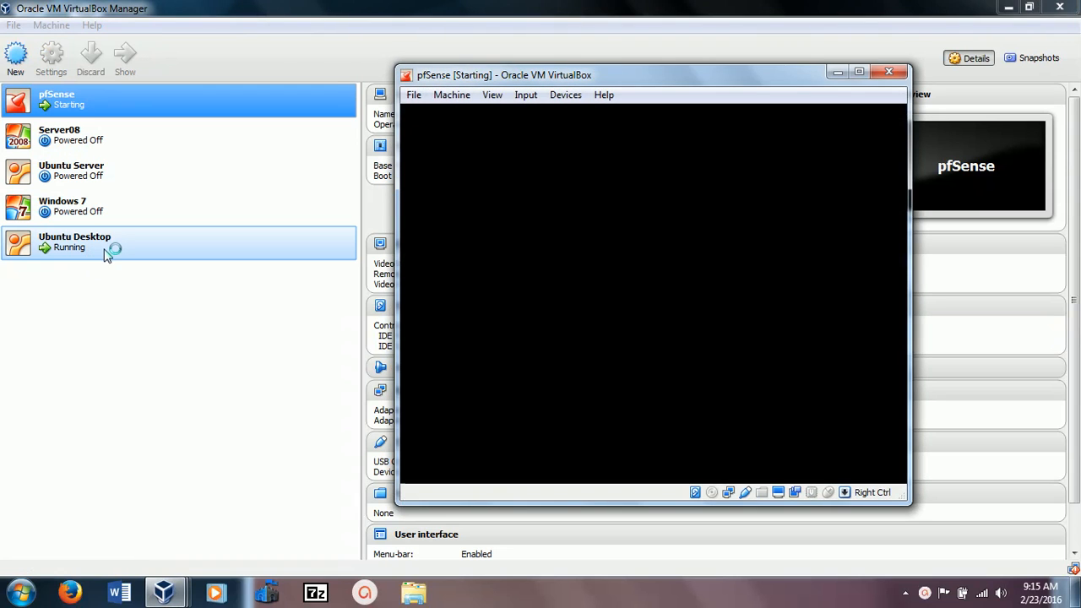
pyautogui.click(117, 244)
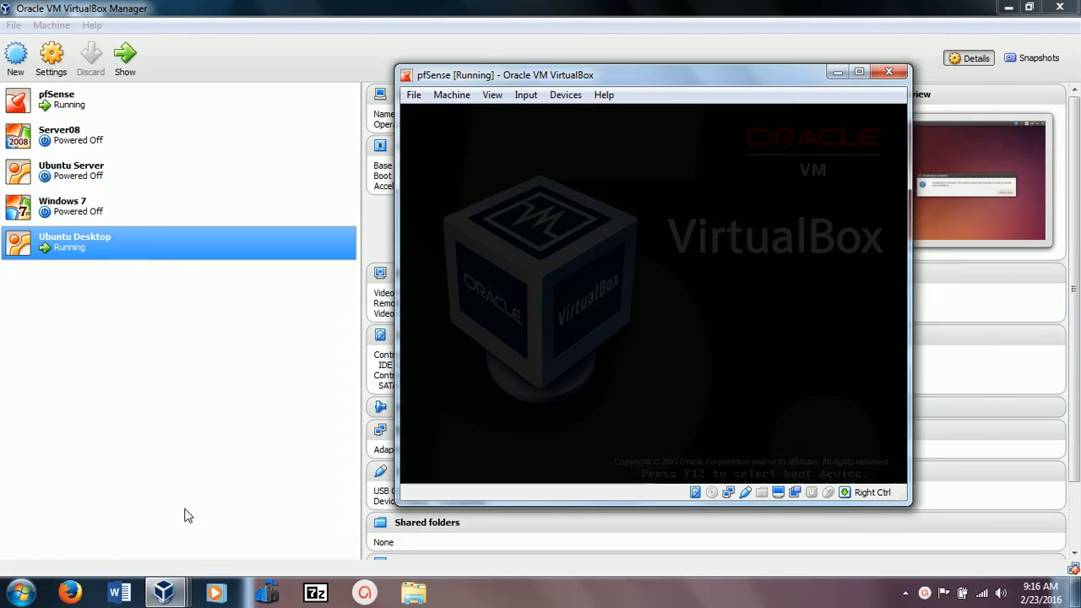
pyautogui.moveTo(173, 596)
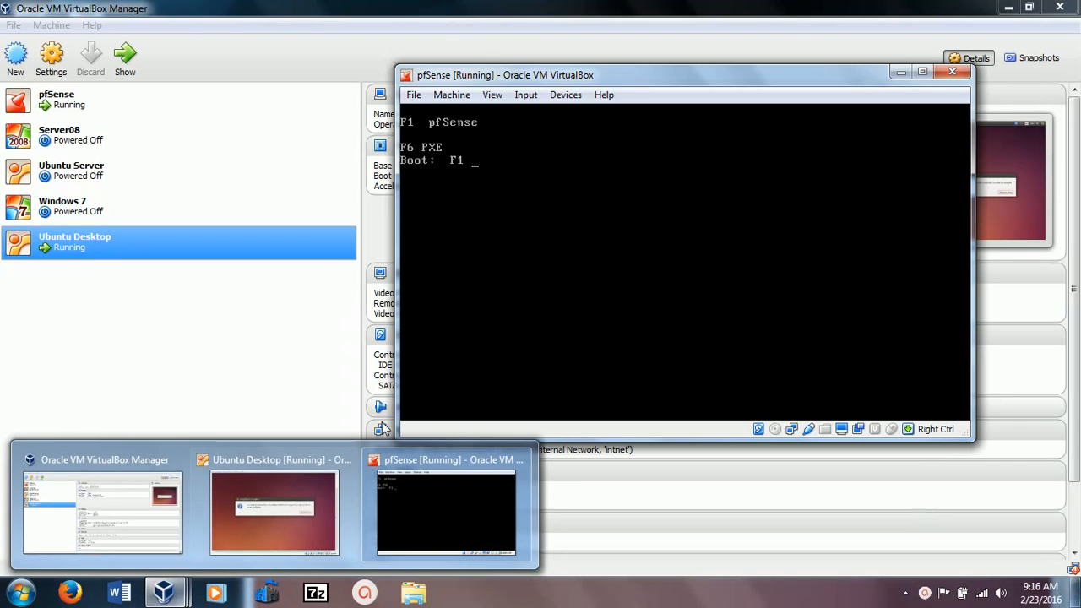
pyautogui.click(513, 314)
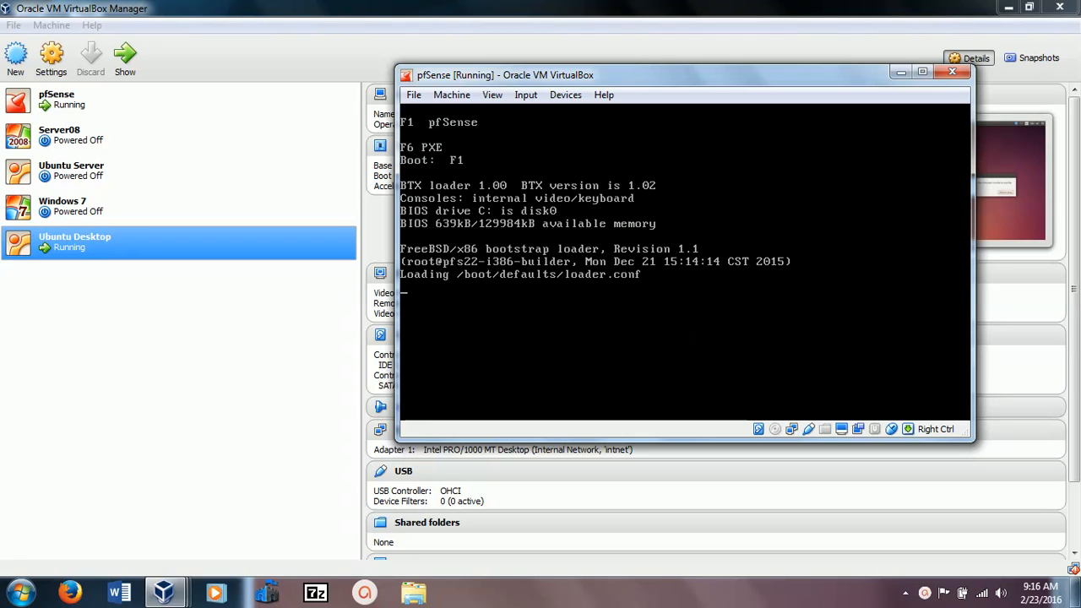
pyautogui.press('Control_R')
# - Force-unmount ubuntu-14.04.3-desktop-i386.iso from the Ubuntu Desktop virtual machine's optical drive
pyautogui.moveTo(165, 594)
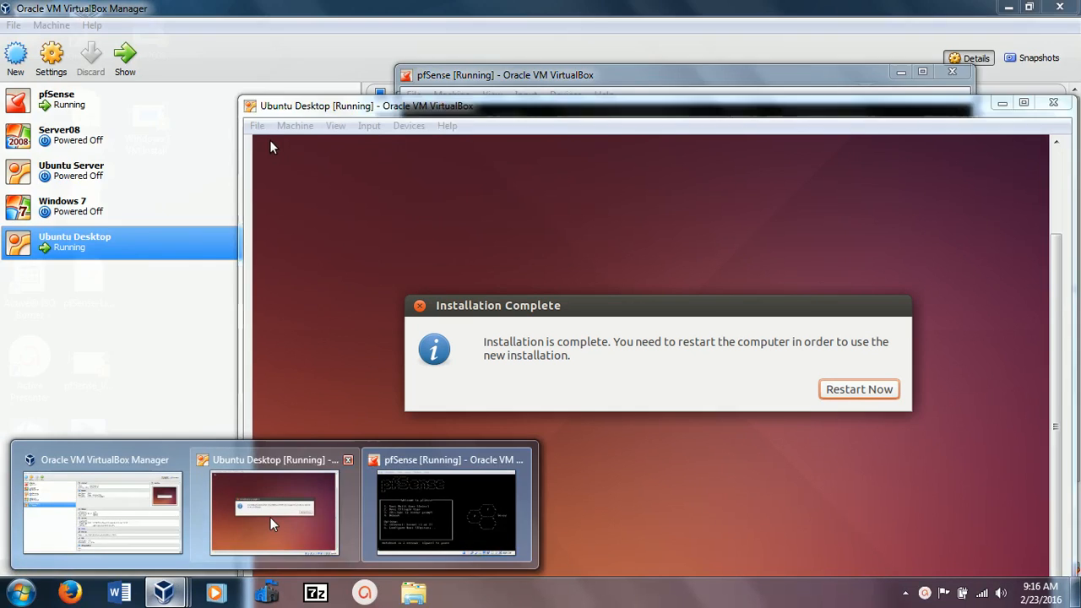
pyautogui.click(271, 517)
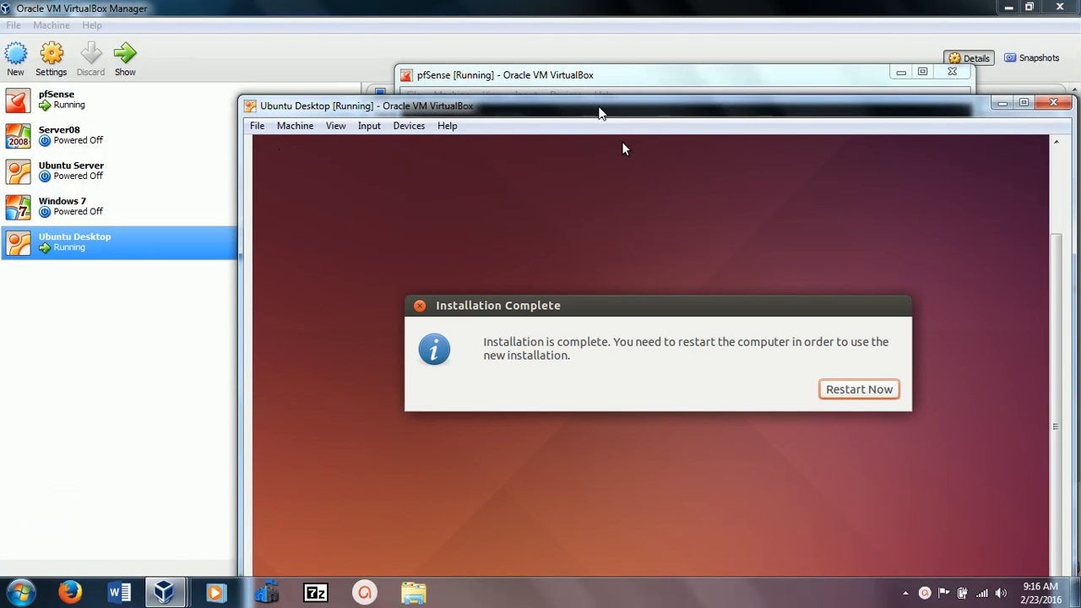
pyautogui.moveTo(601, 104); pyautogui.dragTo(518, 67)
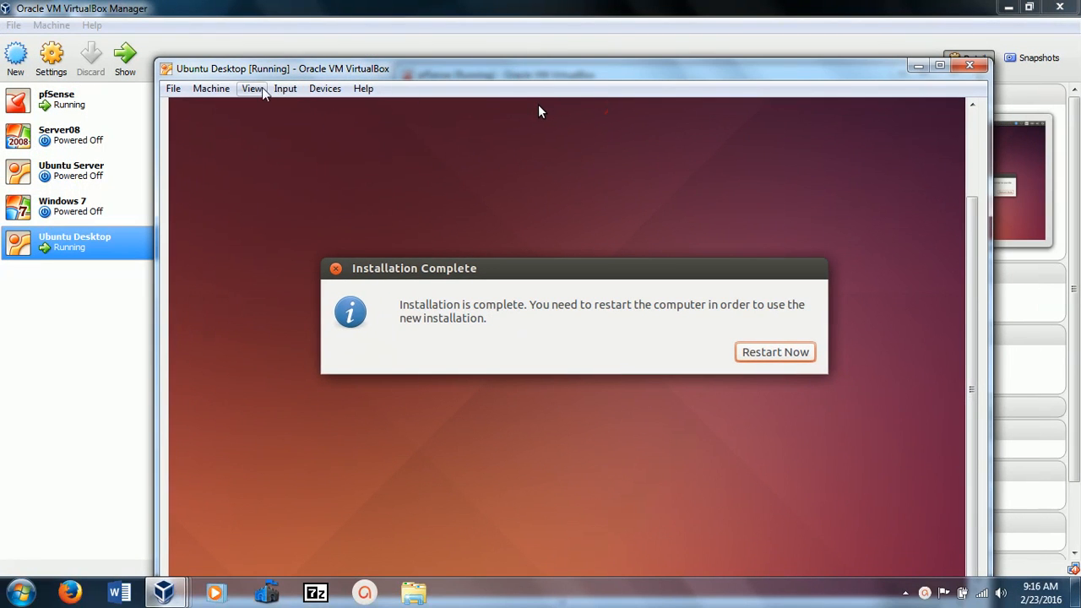
pyautogui.click(314, 95)
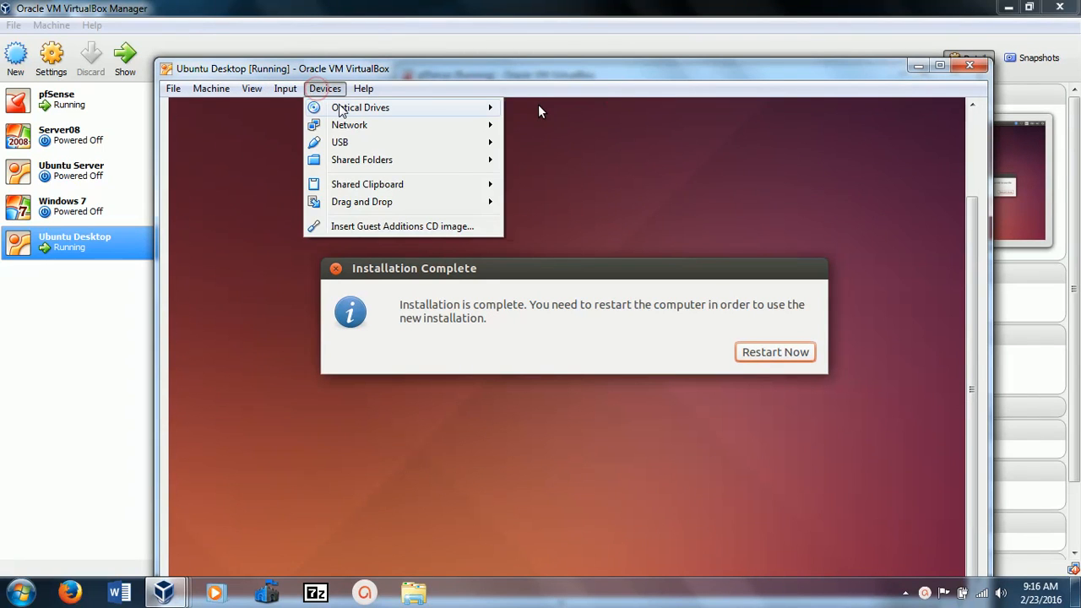
pyautogui.moveTo(340, 107)
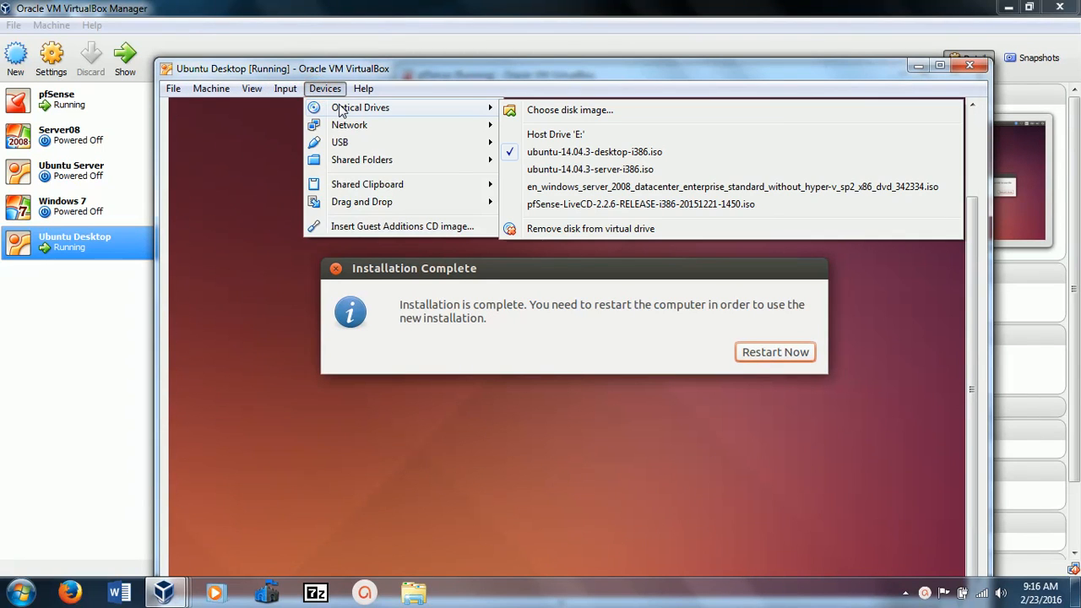
pyautogui.click(513, 154)
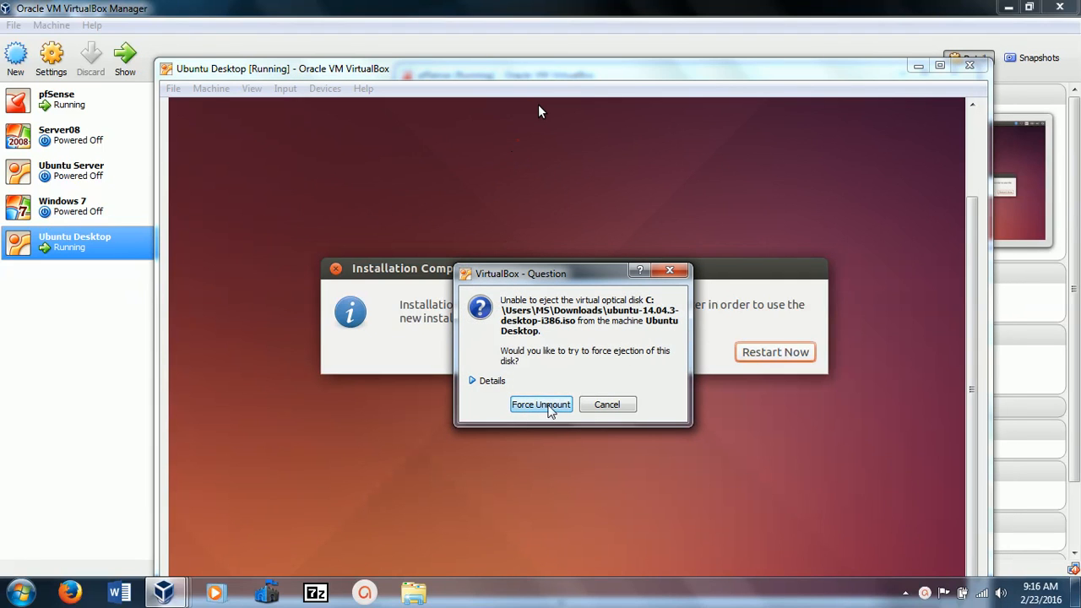
pyautogui.click(547, 406)
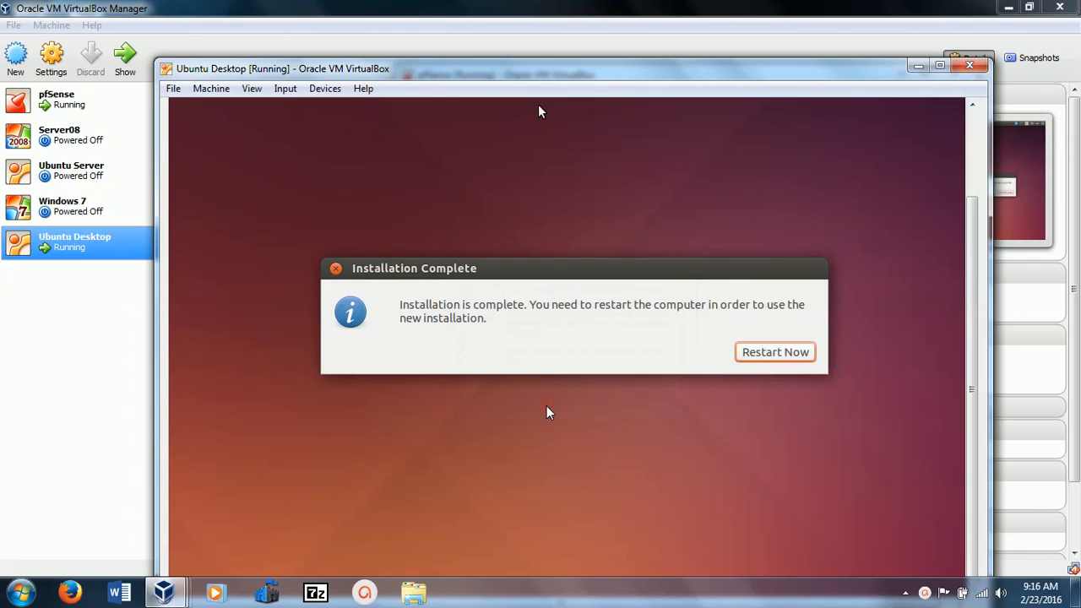
# - Check the optical drive's disk selection and reset the Ubuntu Desktop virtual machine
pyautogui.click(287, 92)
pyautogui.moveTo(326, 89)
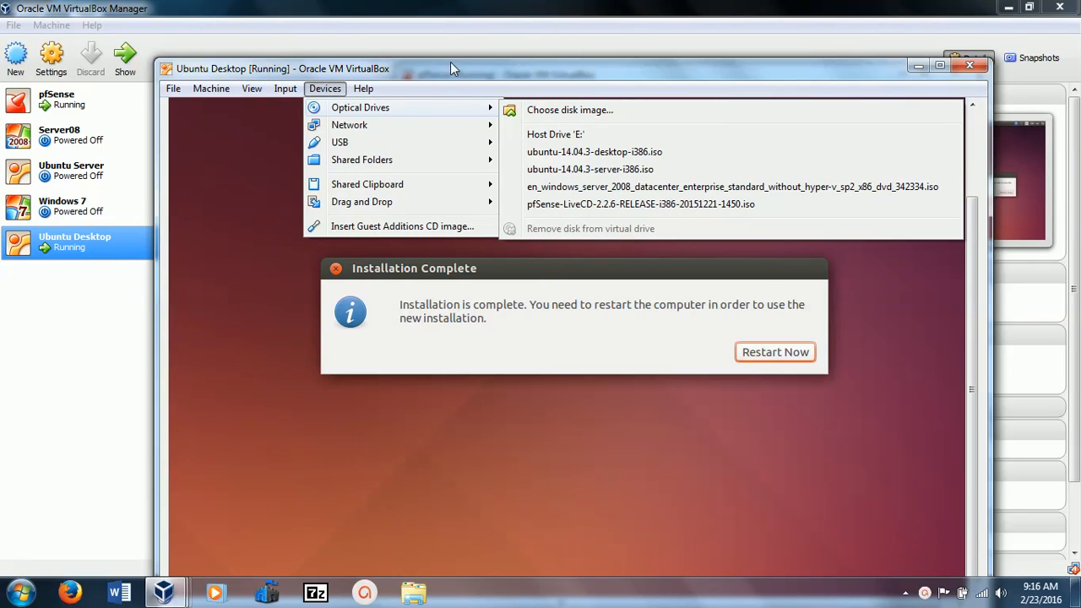
pyautogui.click(440, 23)
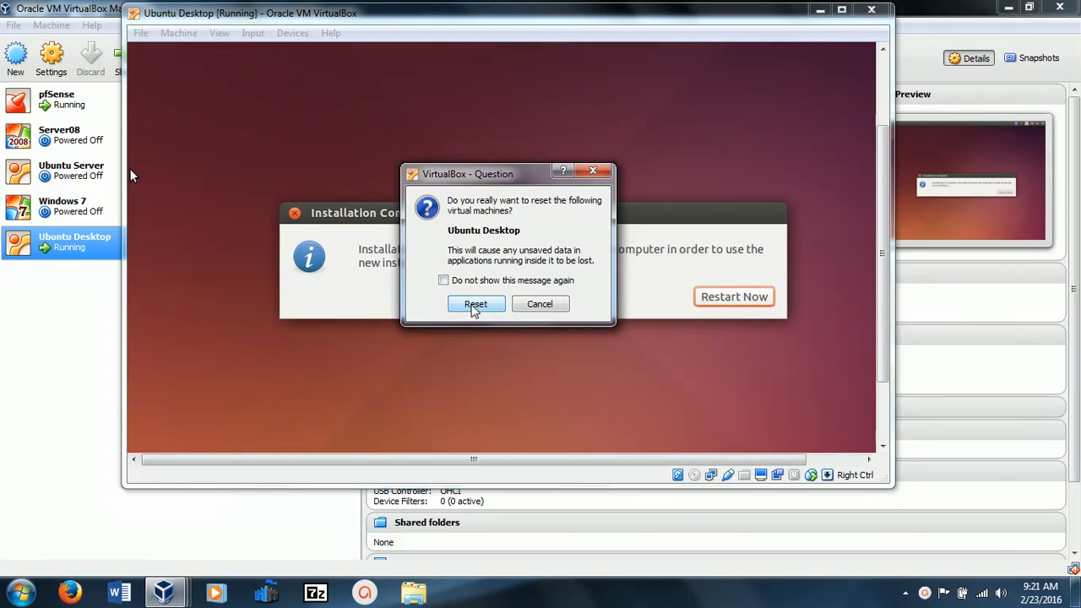
pyautogui.click(473, 304)
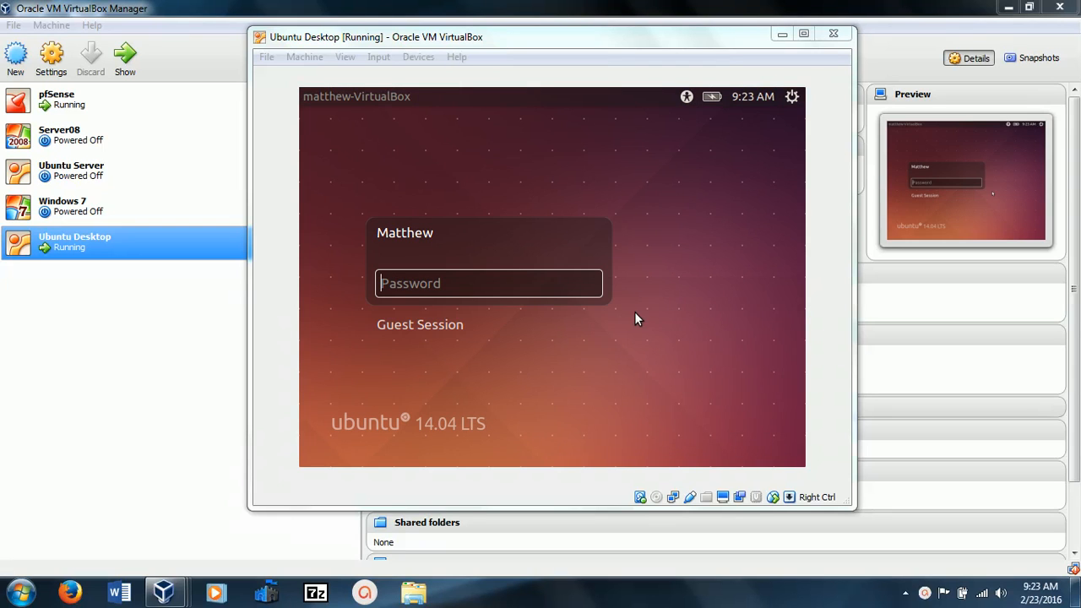
# - Try to log in to the new Ubuntu account with the account password
pyautogui.click(443, 282)
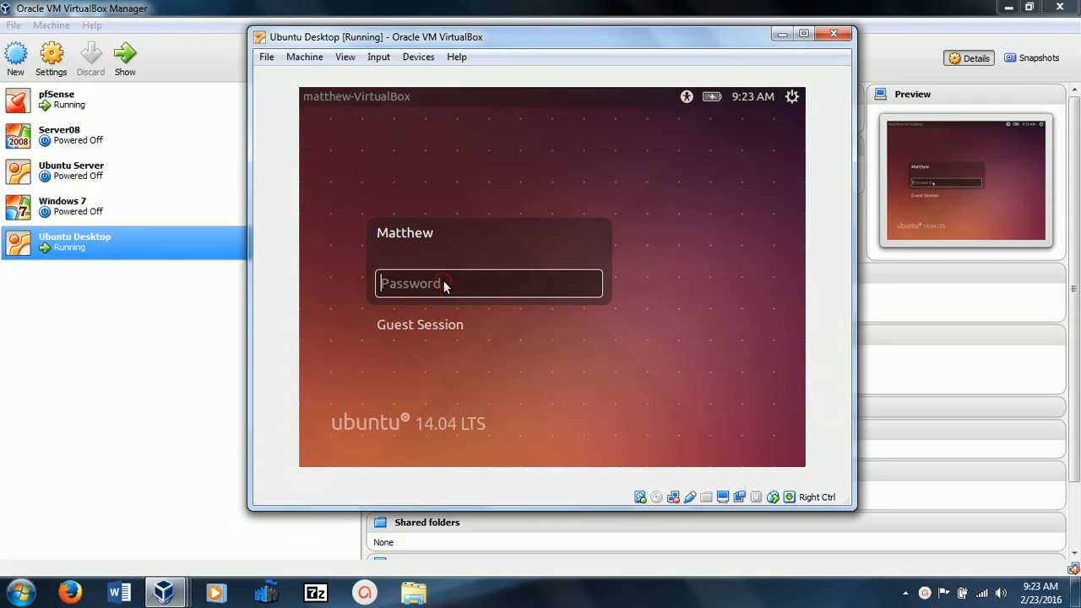
pyautogui.write('******')
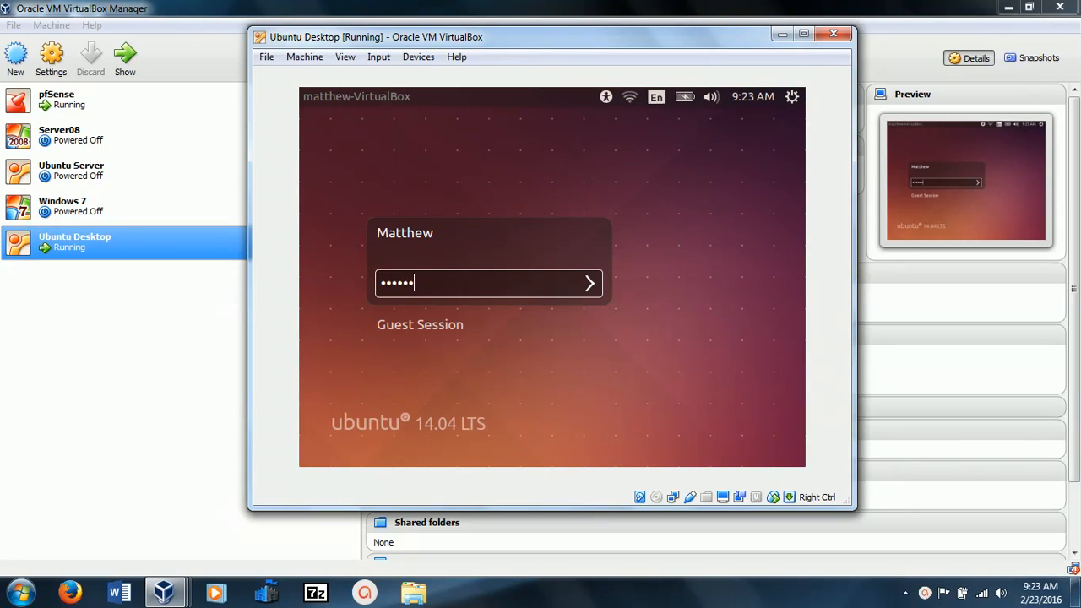
pyautogui.press('Return')
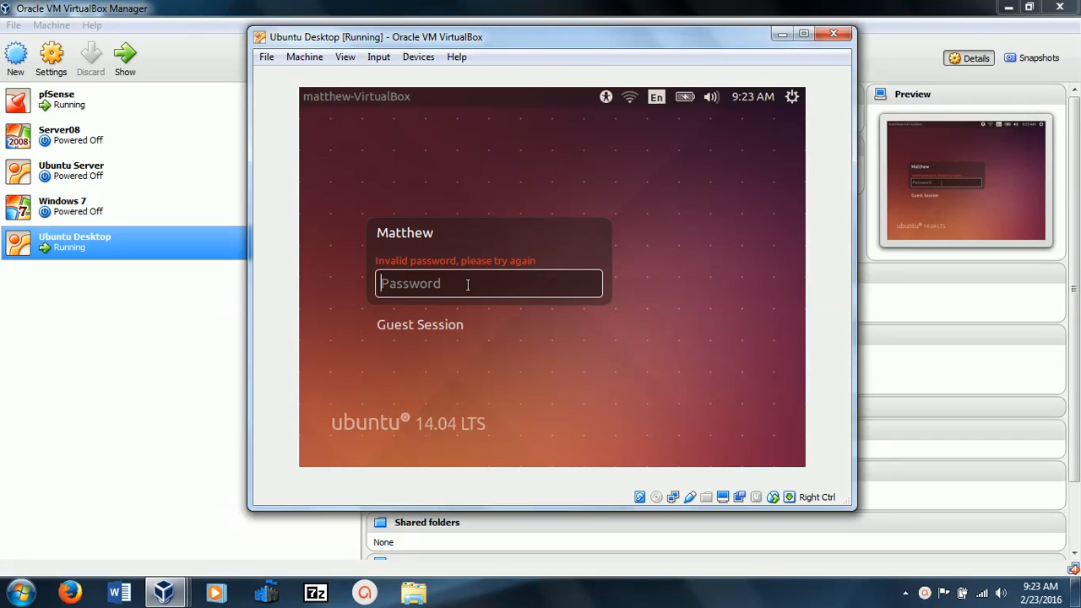
# - Re-enter the account password and log in to the Ubuntu desktop
pyautogui.click(438, 283)
pyautogui.write('•••••')
pyautogui.press('Return')
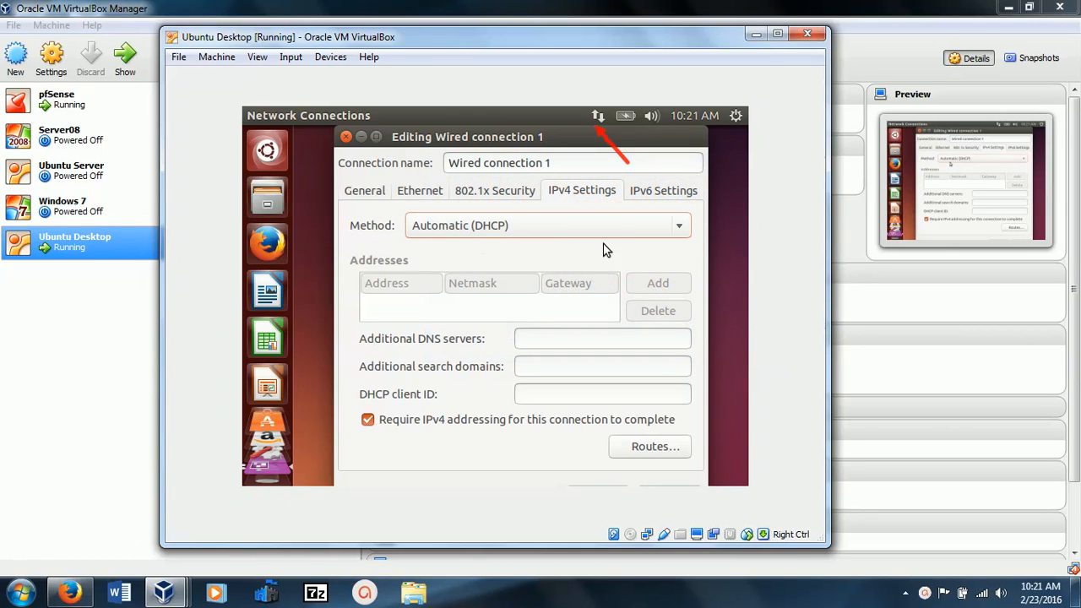
# - Set Wired connection 1's IPv4 method to Manual and add the address 172.16.0.40
pyautogui.click(674, 227)
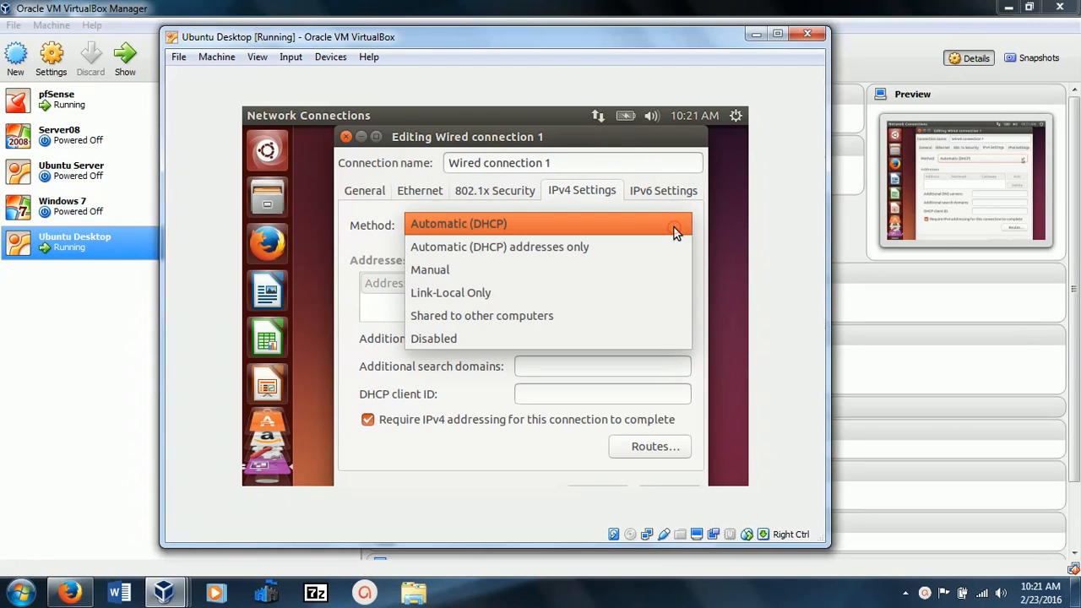
pyautogui.click(500, 269)
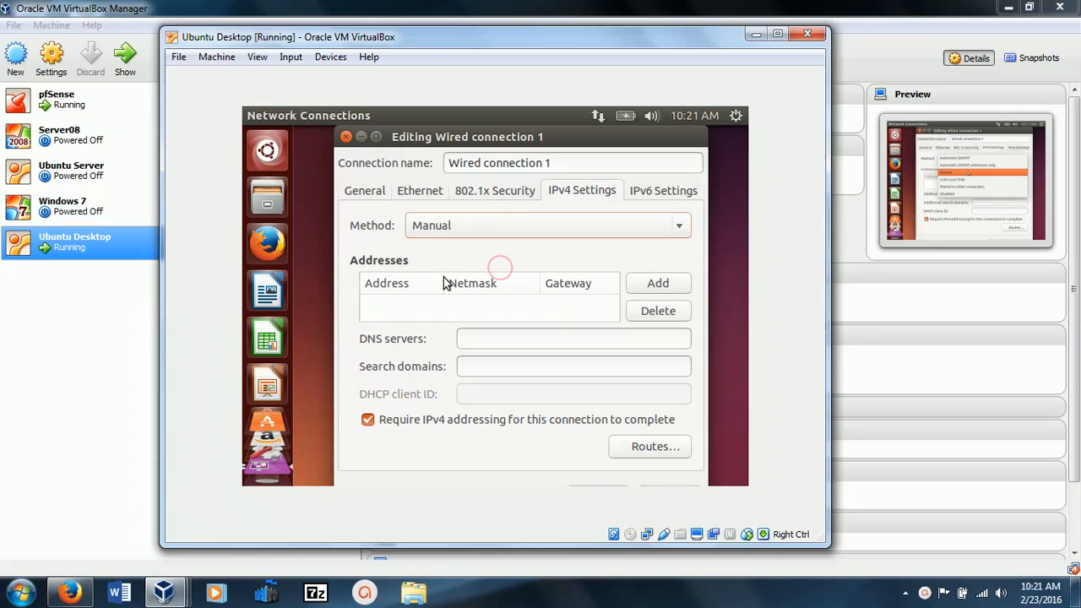
pyautogui.click(652, 284)
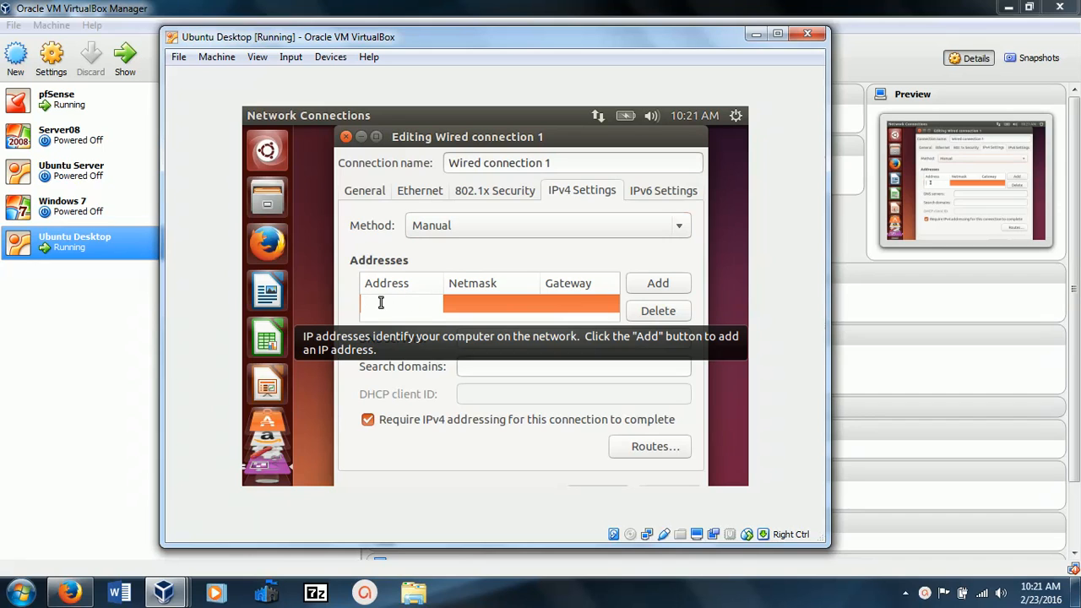
pyautogui.write('172.16.0')
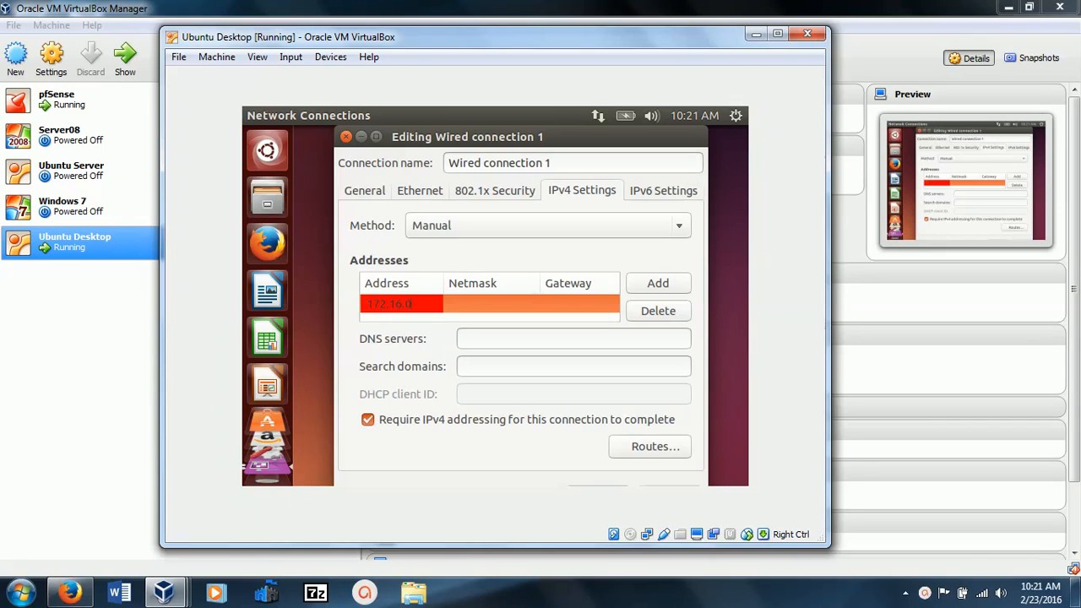
pyautogui.write('.40')
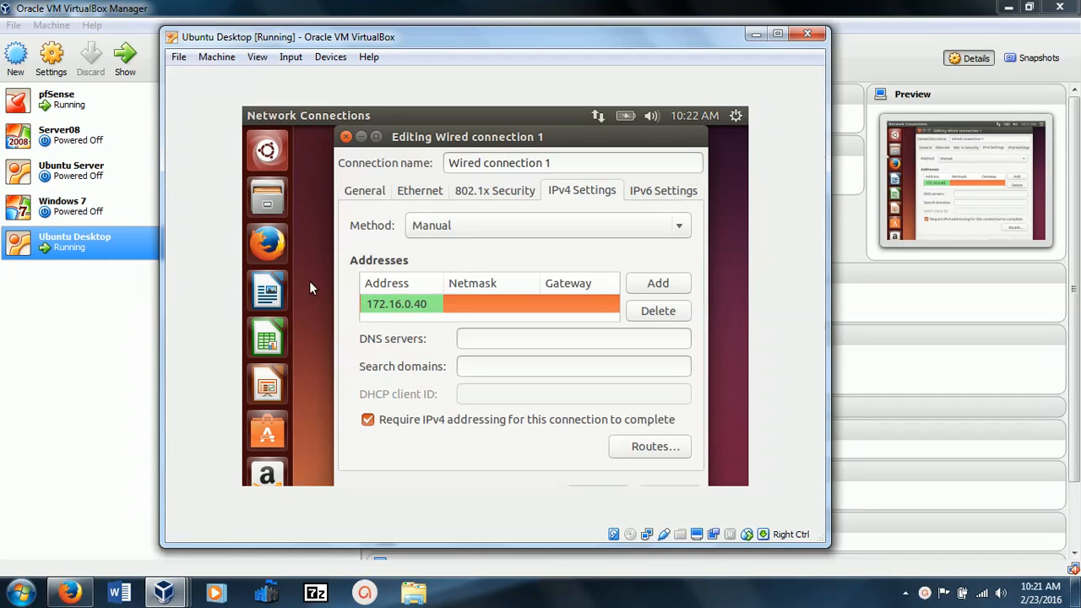
# - Set the netmask of the 172.16.0.40 address entry to 255.255.255.0
pyautogui.click(463, 307)
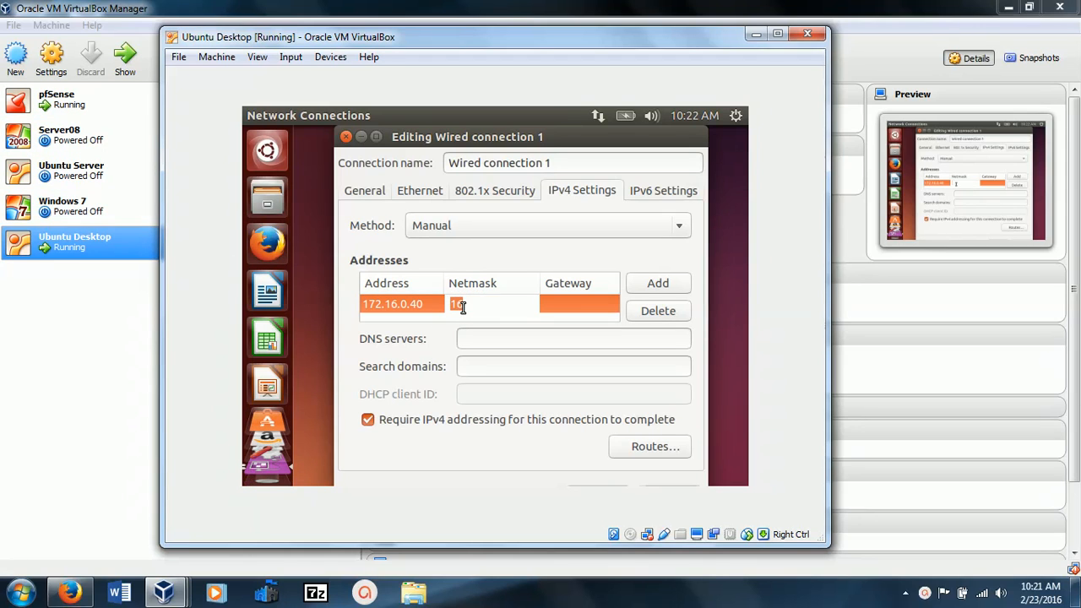
pyautogui.click(463, 308)
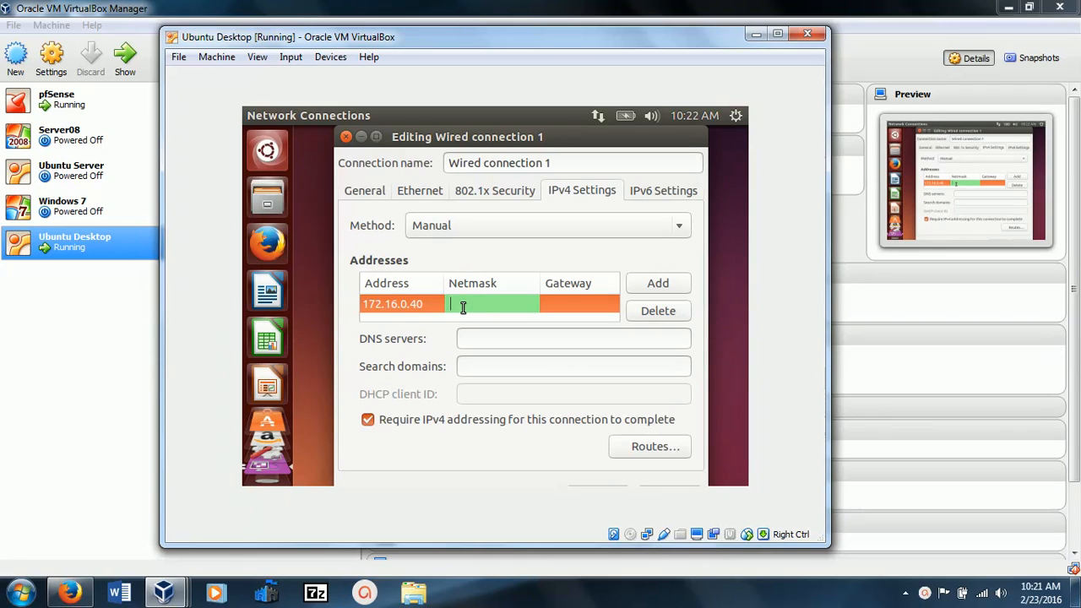
pyautogui.write('255.255.2')
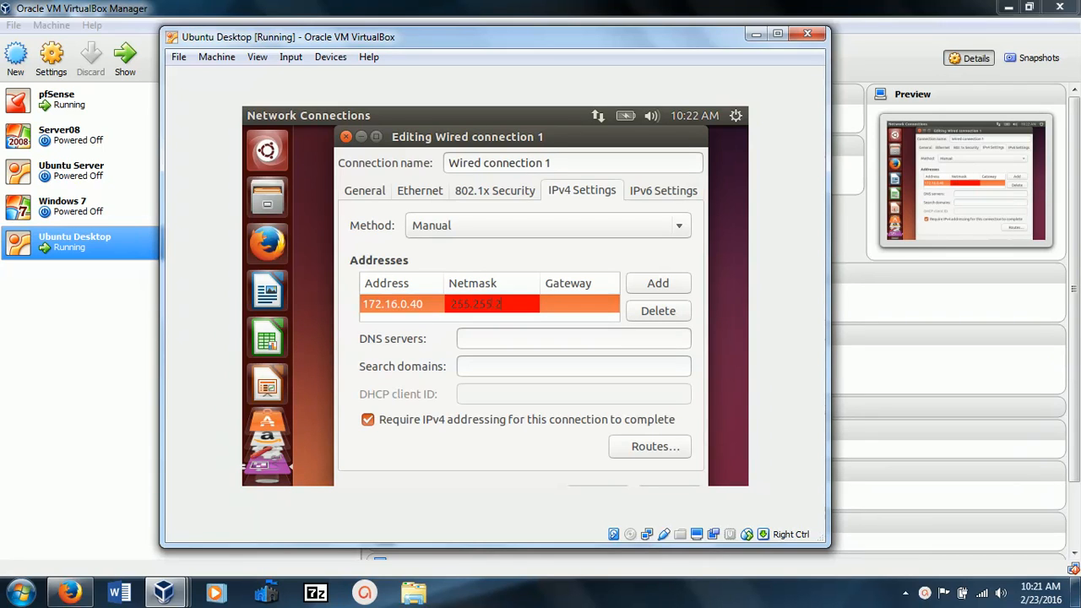
pyautogui.write('55.0')
pyautogui.press('Tab')
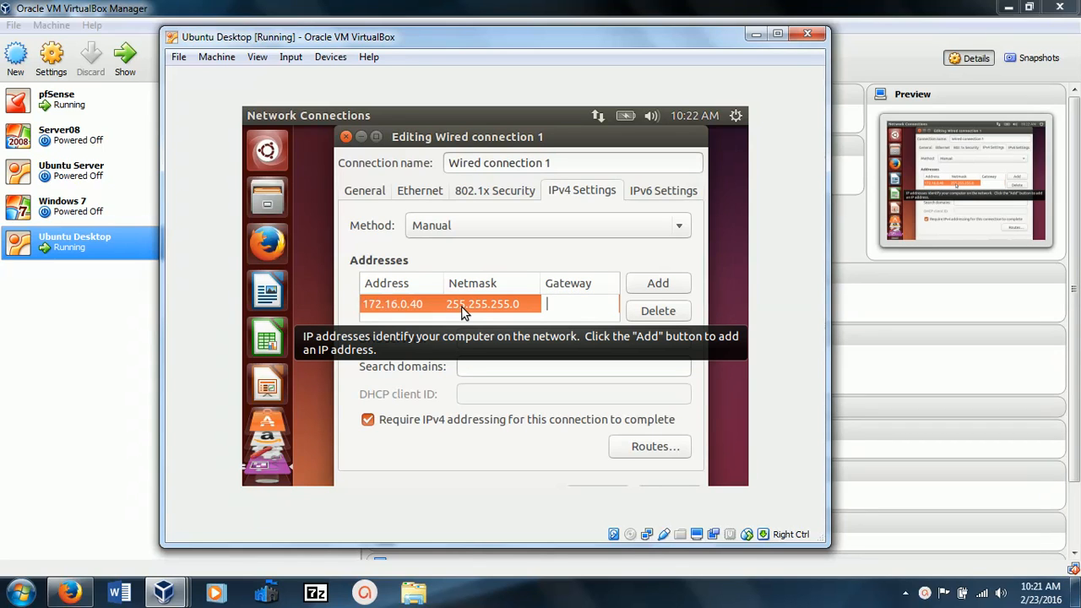
# - Set the 172.16.0.40 address entry's gateway to 172.16.0.1 and the connection's DNS server to 8.8.8.8
pyautogui.write('172.16.0')
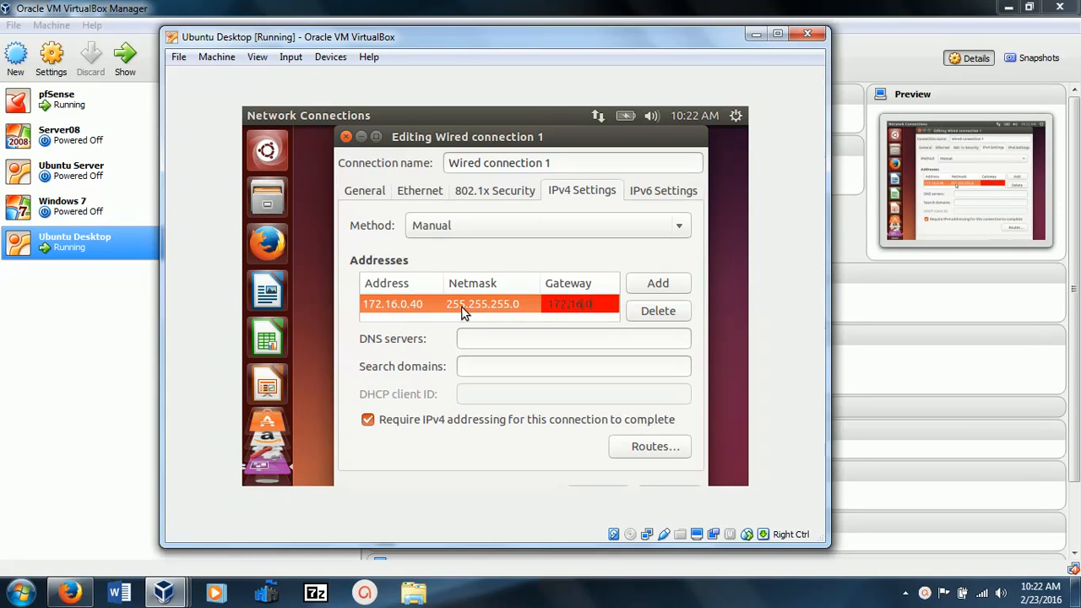
pyautogui.write('.1')
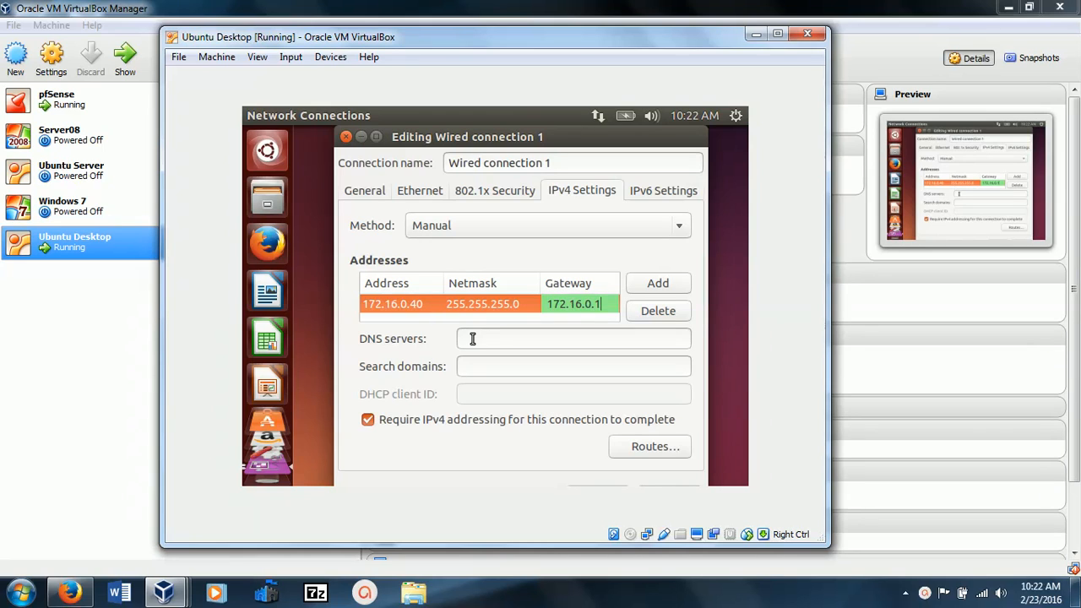
pyautogui.click(472, 338)
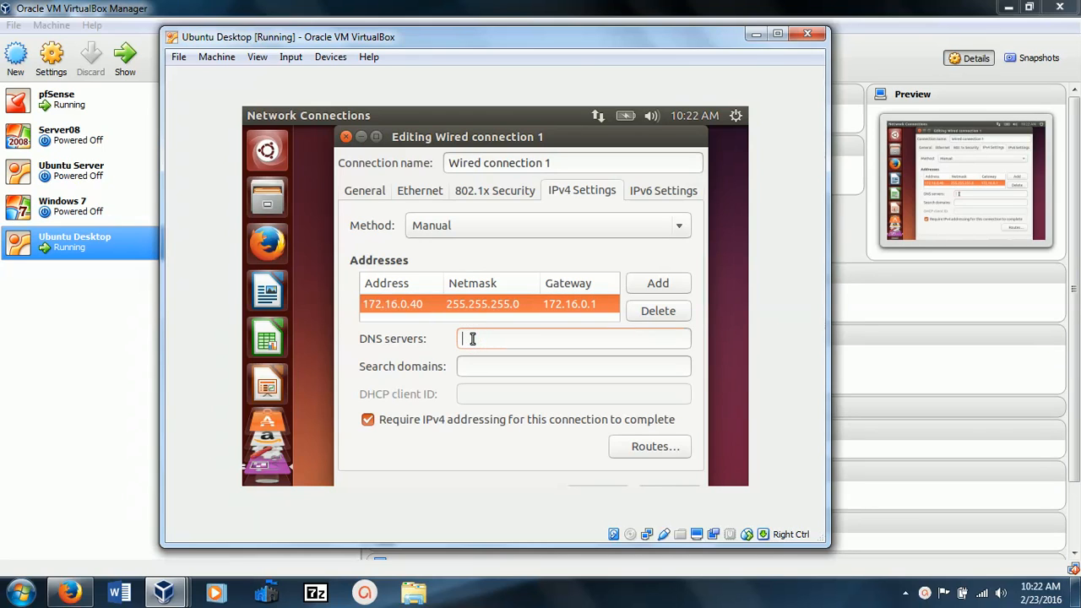
pyautogui.write('8.8.8.8')
# - Accept the IPv4 route for 172.16.0.40 with netmask 255.255.255.0 and gateway 172.16.0.1, and save and close the Wired connection 1 settings
pyautogui.click(665, 452)
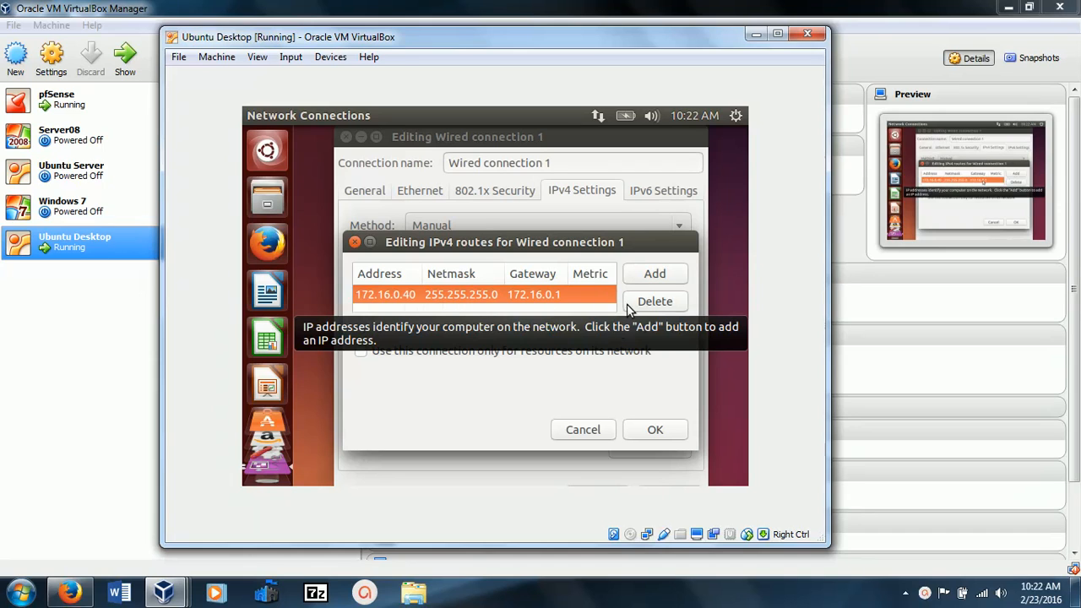
pyautogui.click(656, 431)
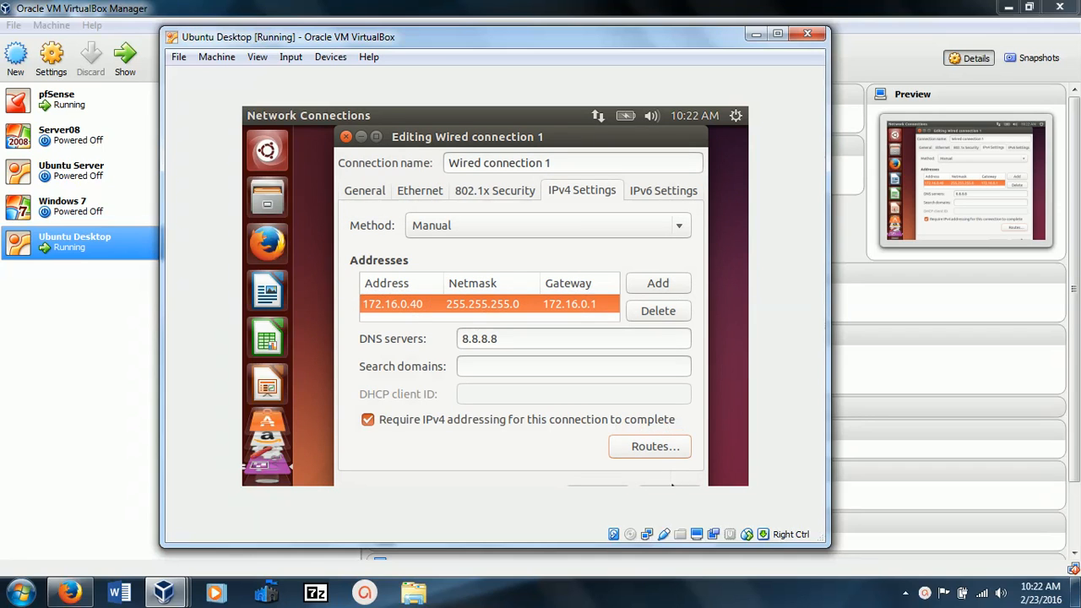
pyautogui.click(662, 490)
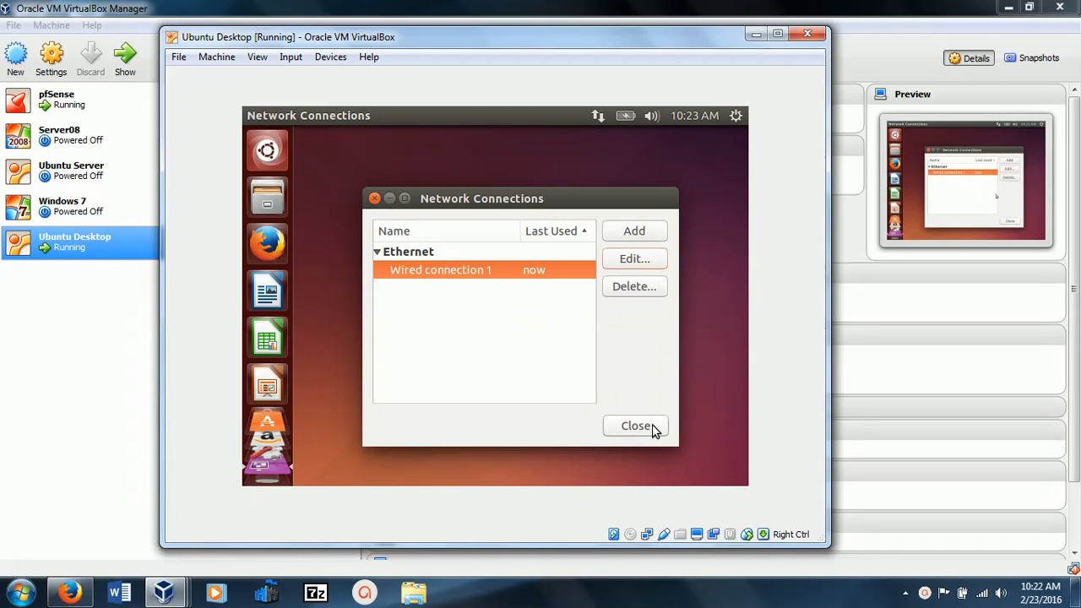
pyautogui.click(647, 425)
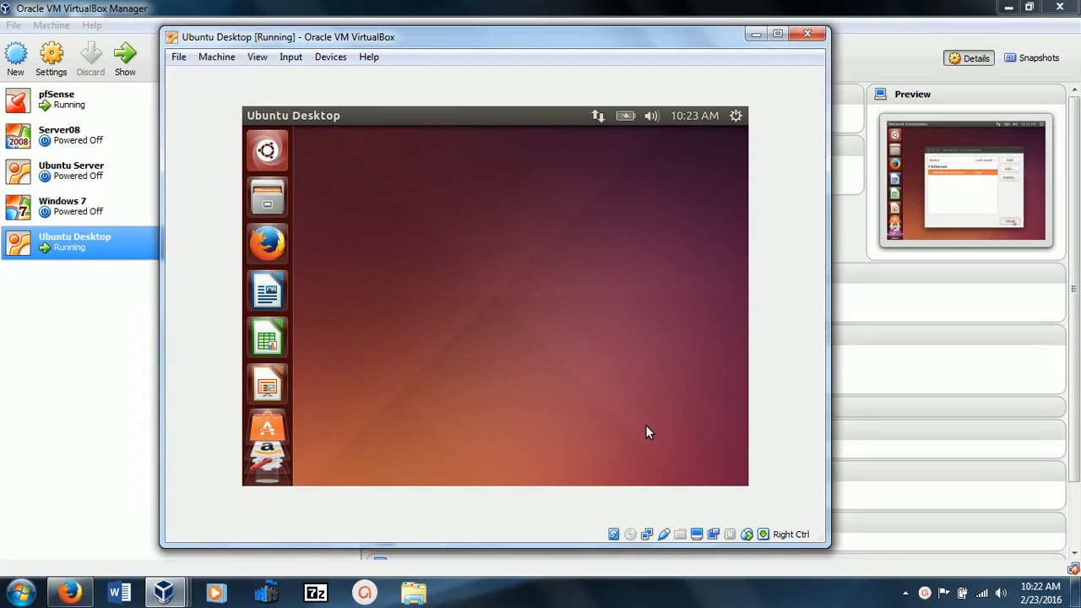
# - Check internet access by loading the Ubuntu start page in Firefox, and open the Connection Information of the active network connection
pyautogui.click(277, 243)
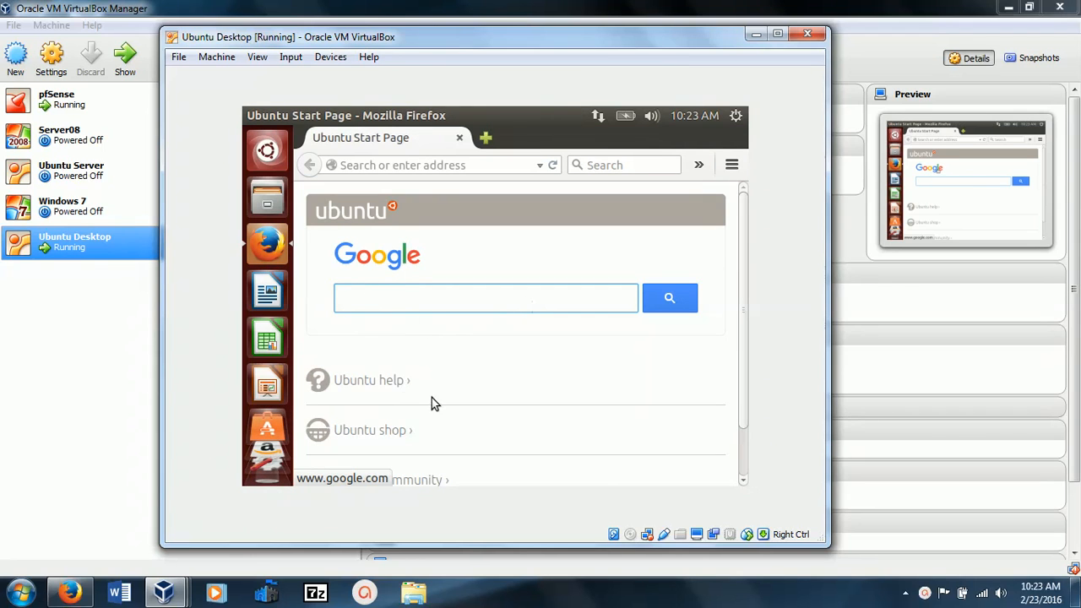
pyautogui.click(743, 463)
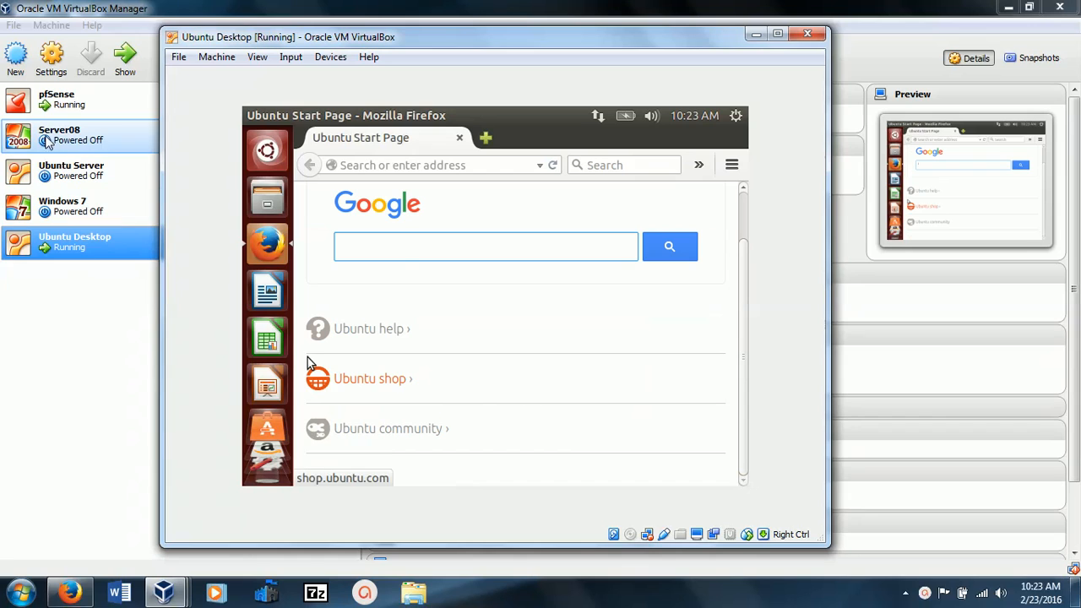
pyautogui.click(595, 116)
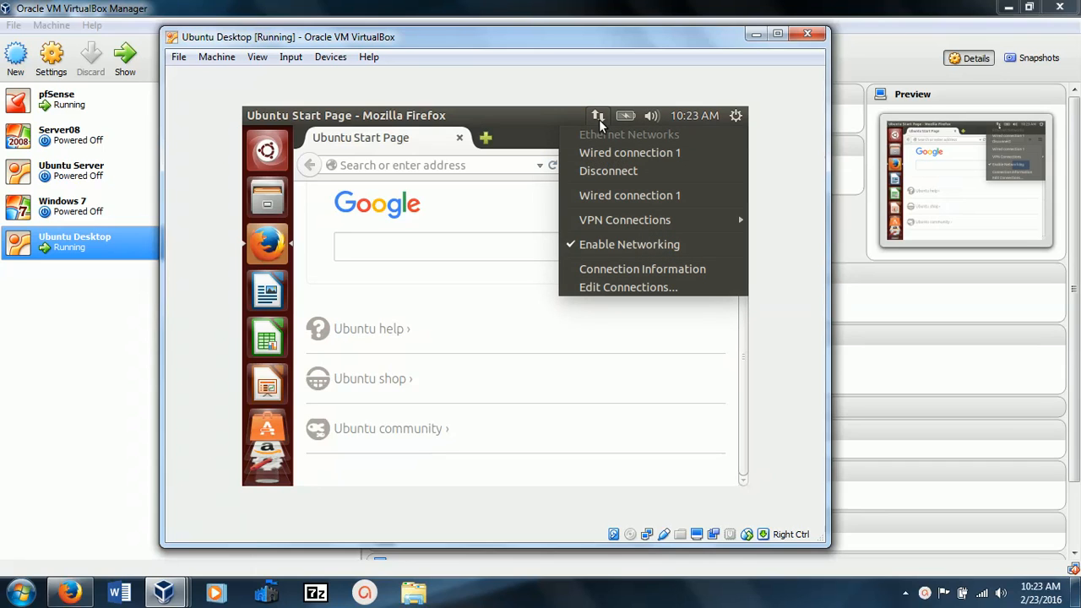
pyautogui.click(600, 273)
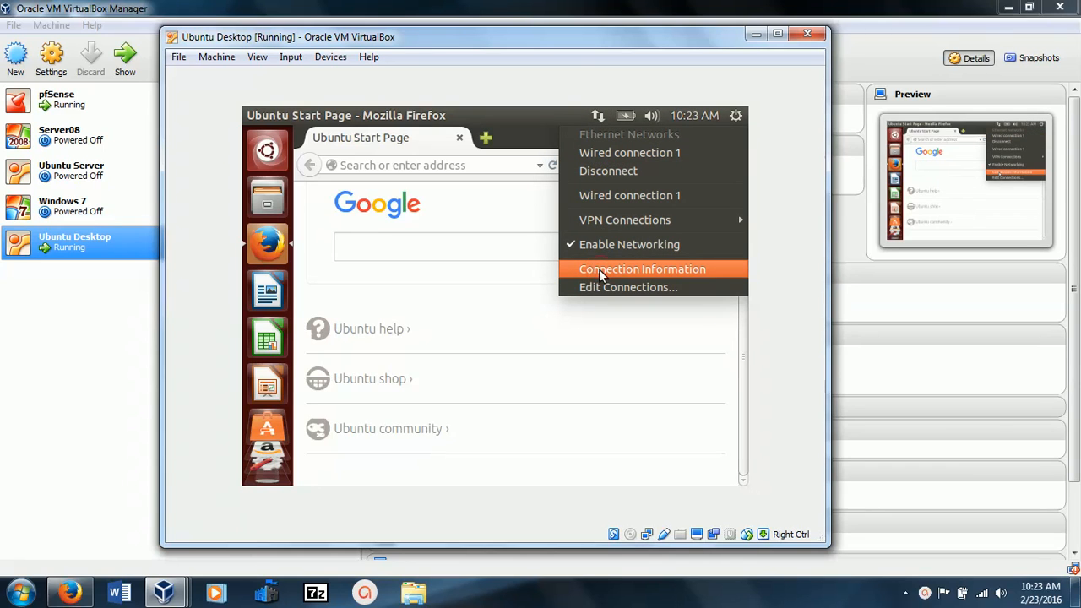